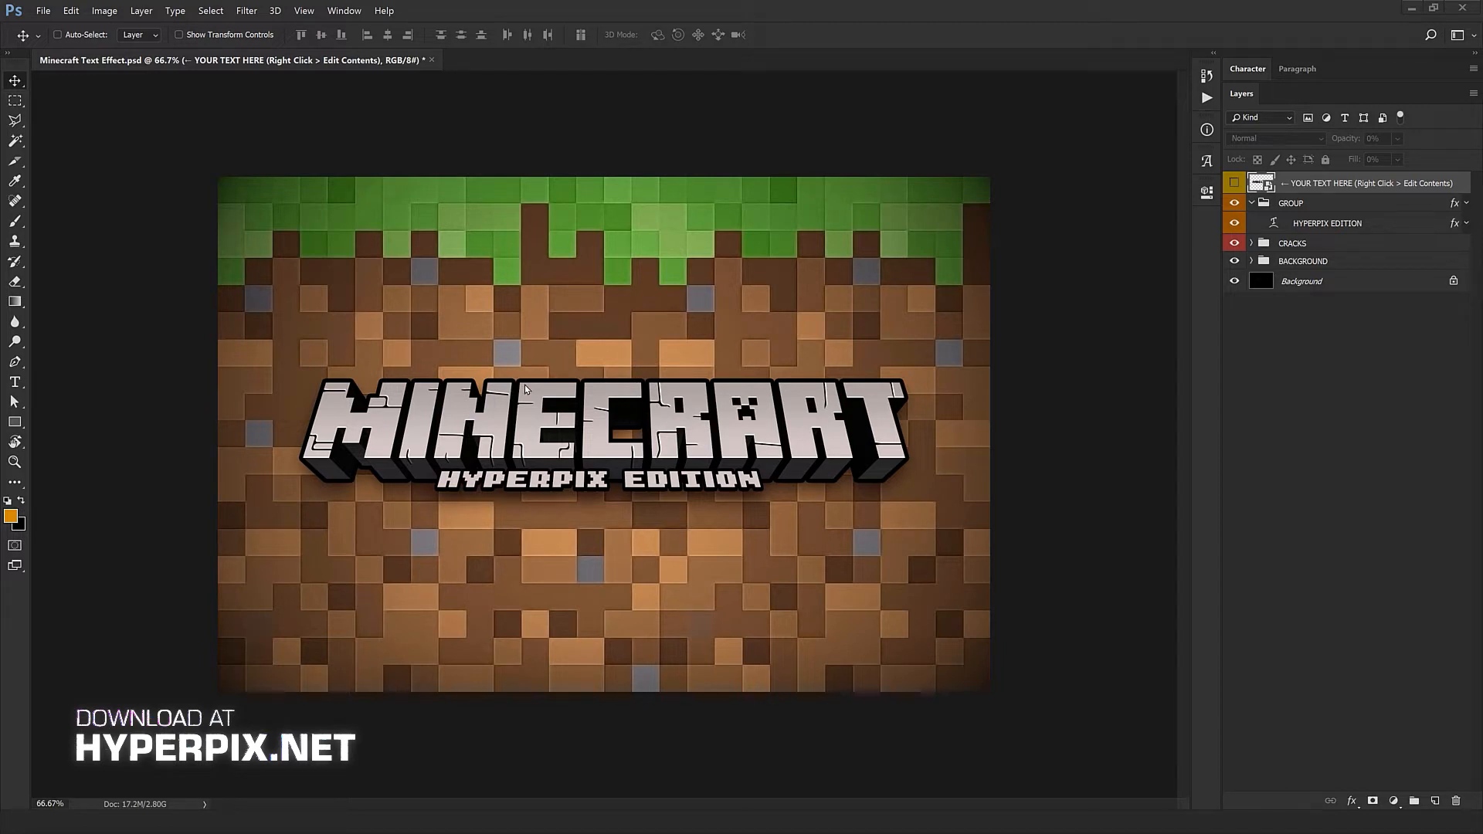
Open the contents of the YOUR TEXT HERE smart object and start editing its MINECR=RT text layer.
{"action": "right_click", "coordinate": [1321, 184]}
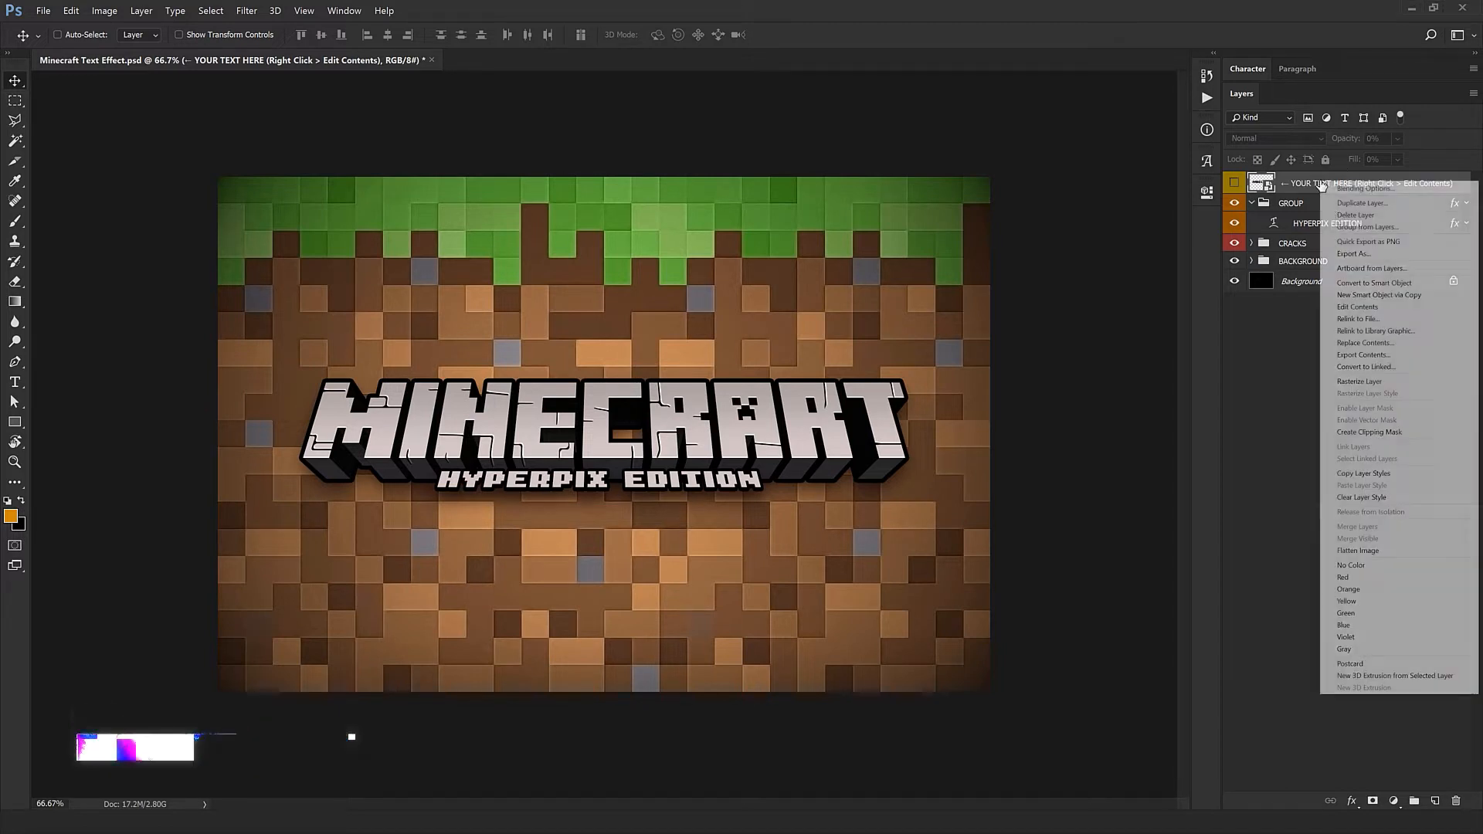
{"action": "left_click", "coordinate": [1353, 307]}
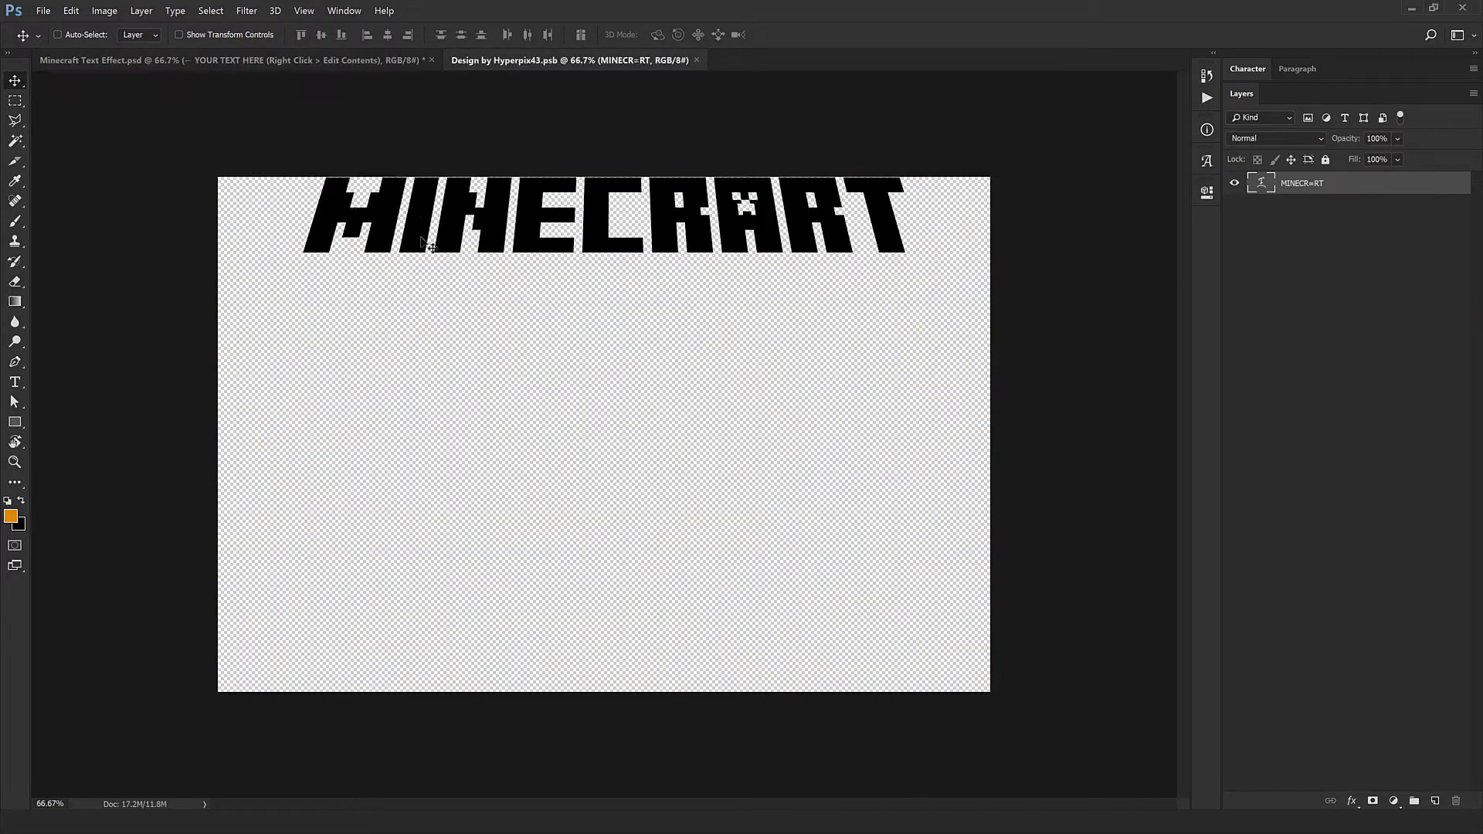
{"action": "double_click", "coordinate": [1266, 188]}
{"action": "left_click", "coordinate": [732, 225]}
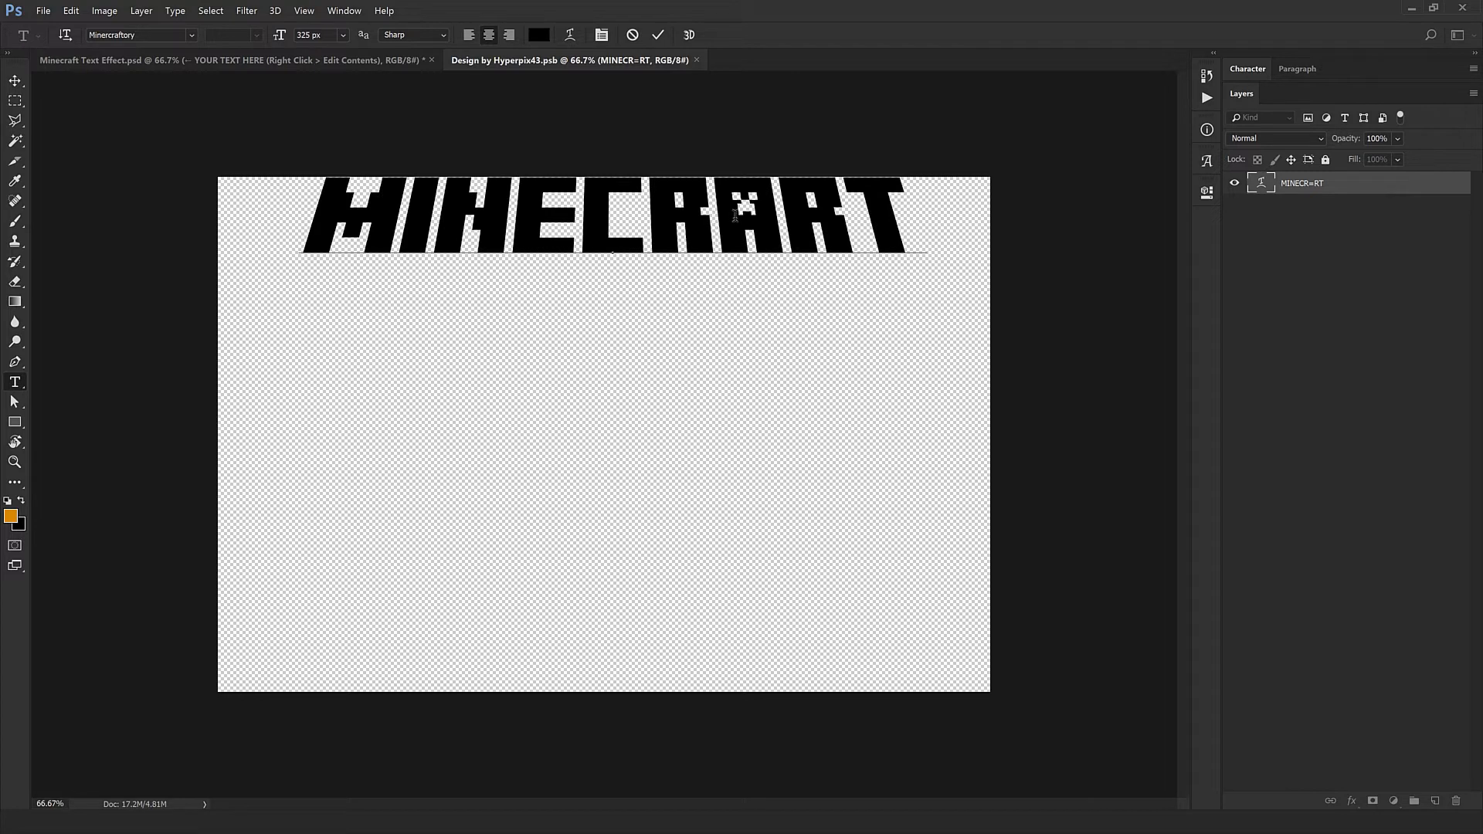
Try inserting an A and an = character after MINECR in the title text, and delete both again.
{"action": "left_click_drag", "start_coordinate": [735, 224], "coordinate": [763, 210]}
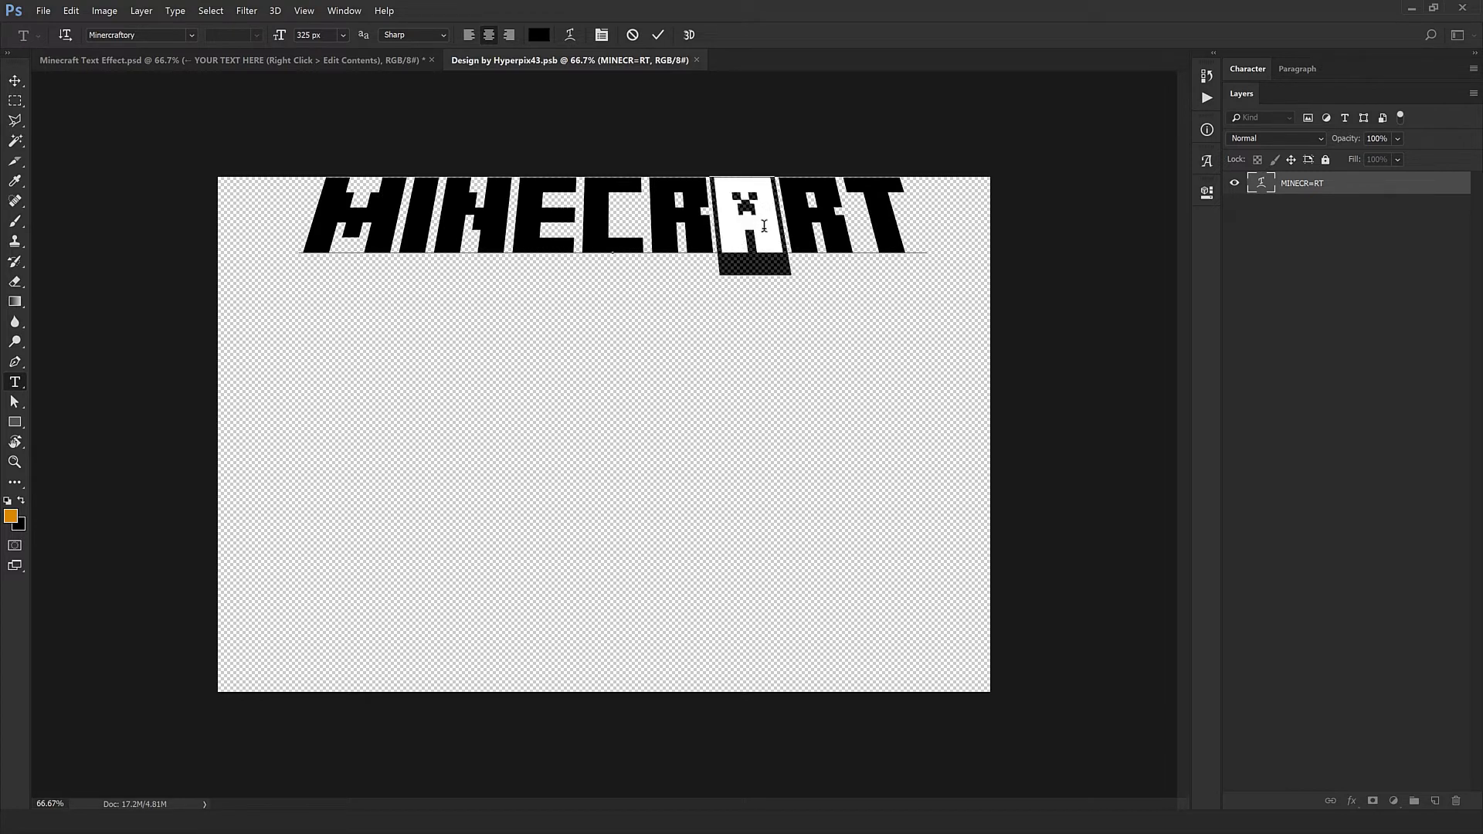
{"action": "left_click", "coordinate": [740, 226]}
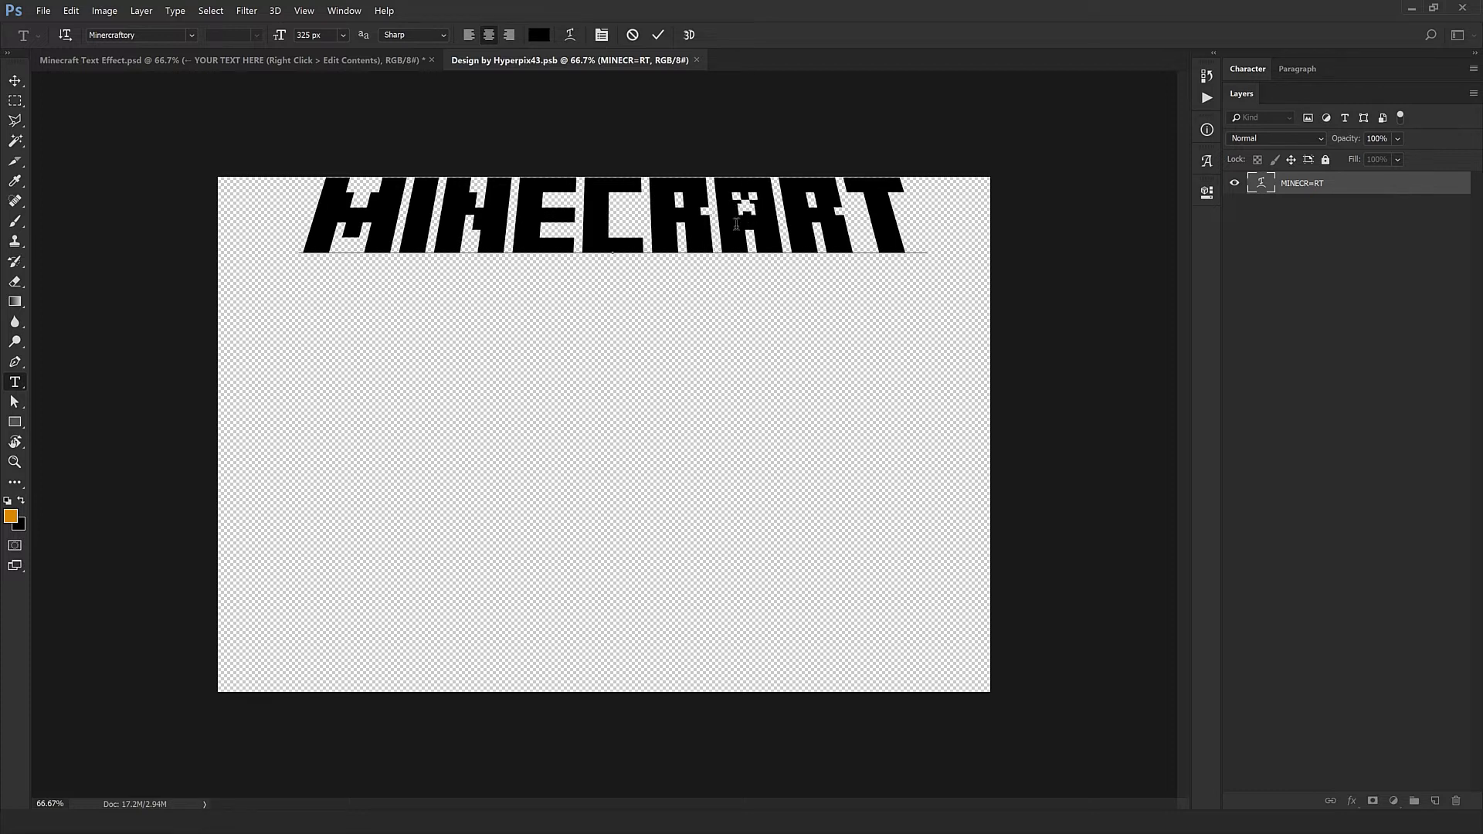
{"action": "type", "text": "A"}
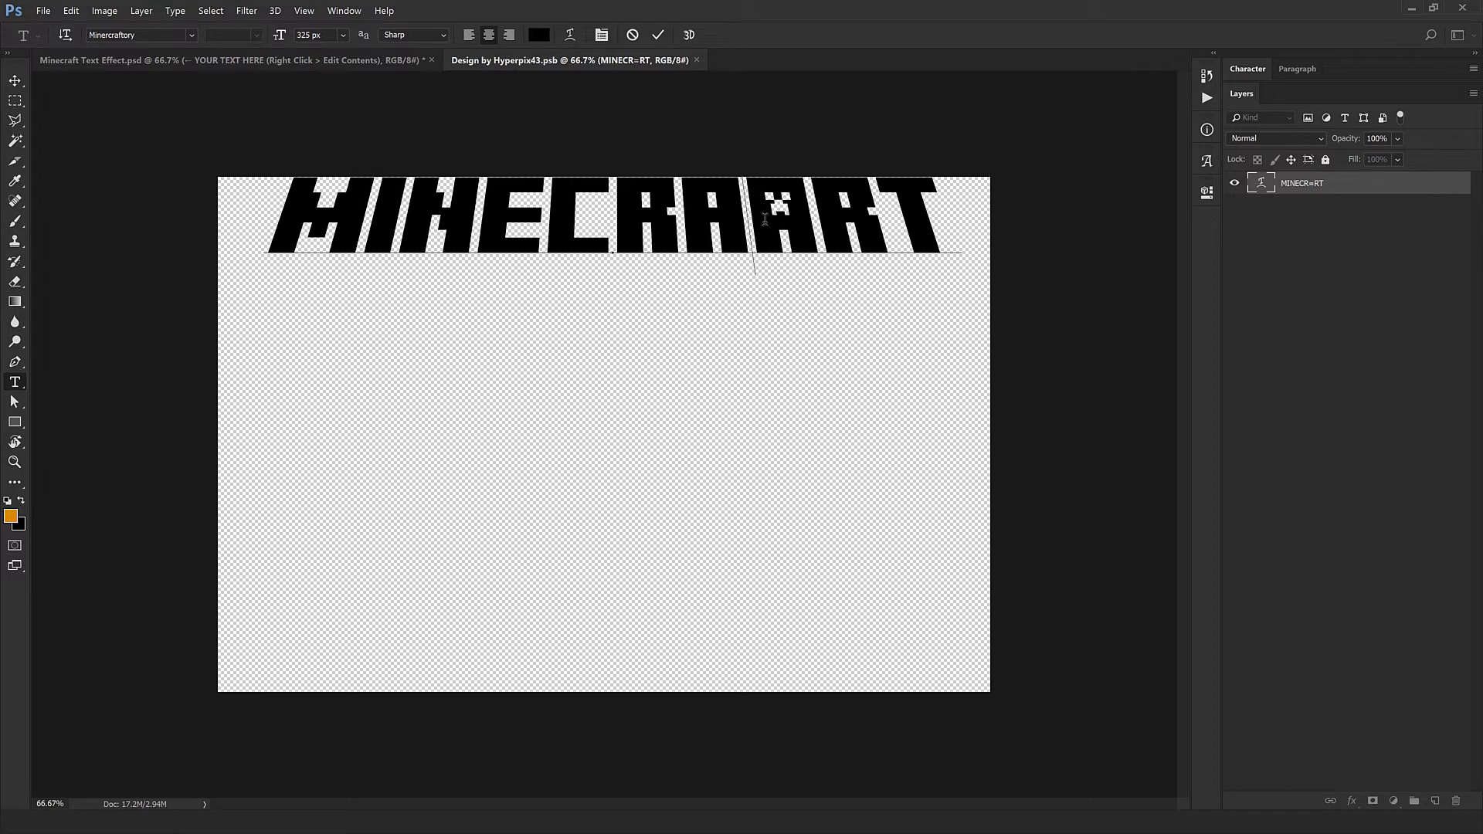
{"action": "type", "text": "="}
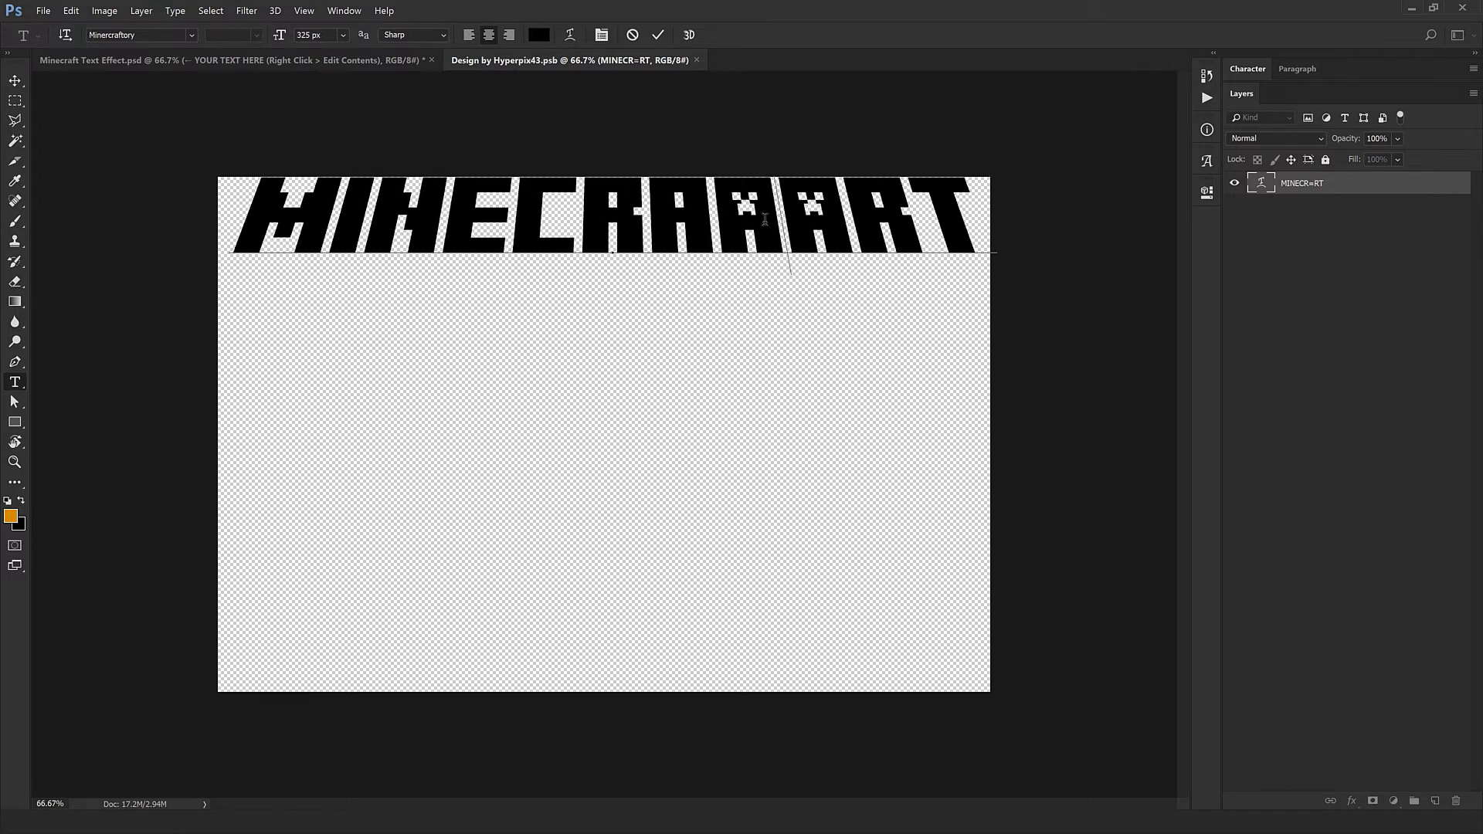
{"action": "key", "text": "BackSpace"}
{"action": "key", "text": "BackSpace"}
Replace the whole title text with DESIGNER, and save and close the smart object document.
{"action": "key", "text": "ctrl+a"}
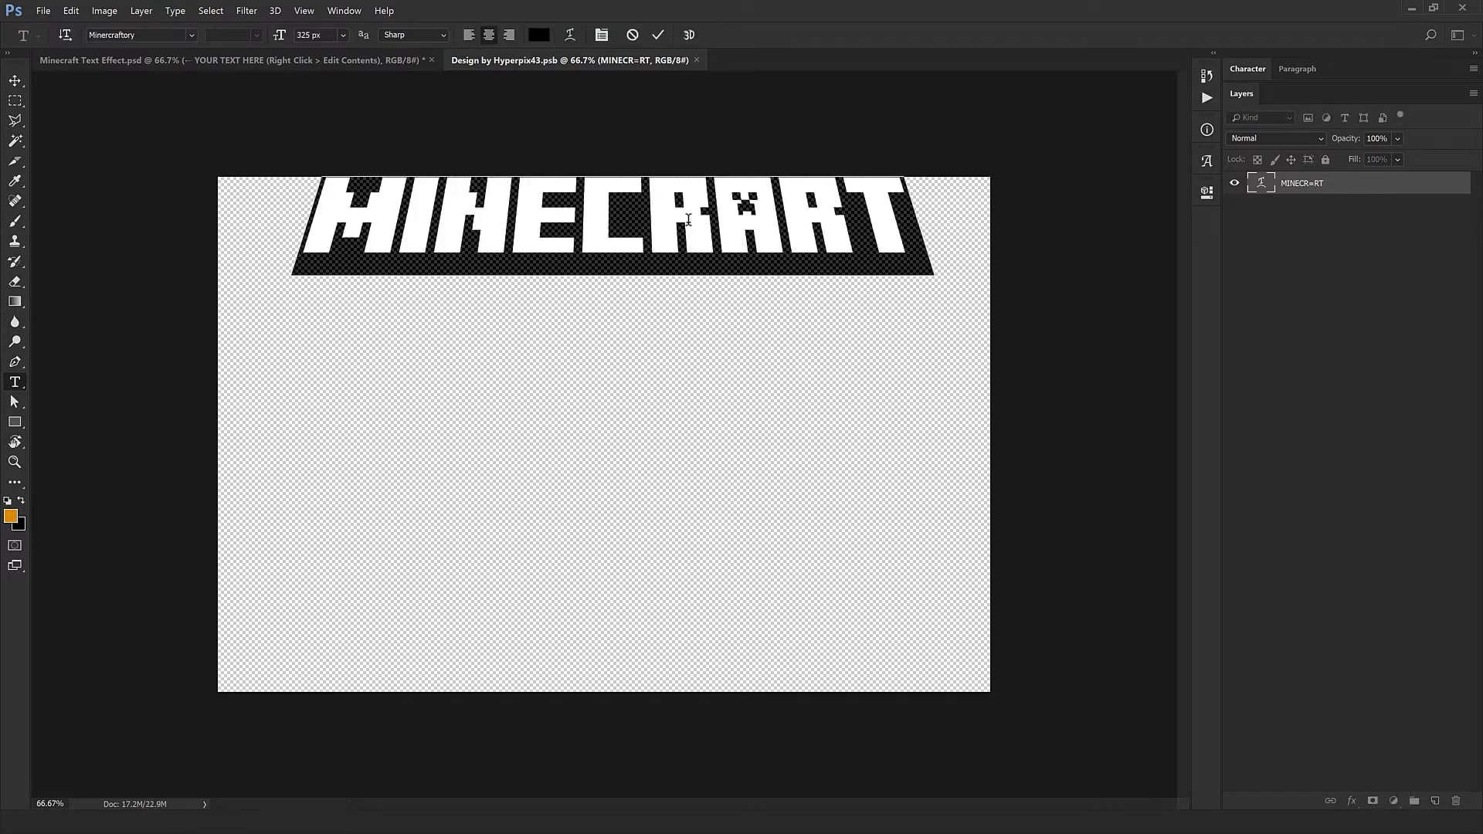
{"action": "type", "text": "DESIGNER"}
{"action": "key", "text": "ctrl+Return"}
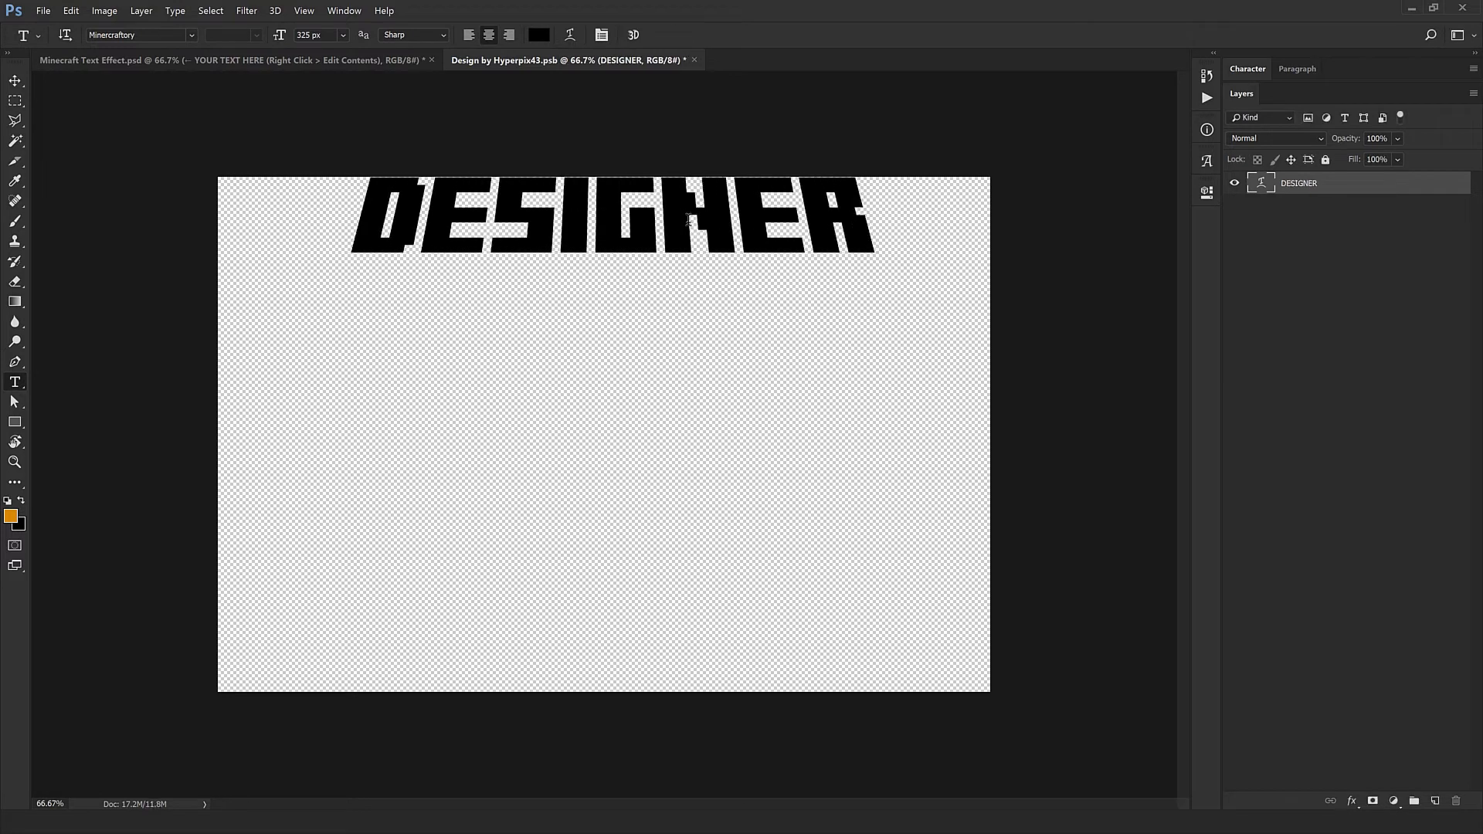
{"action": "key", "text": "v"}
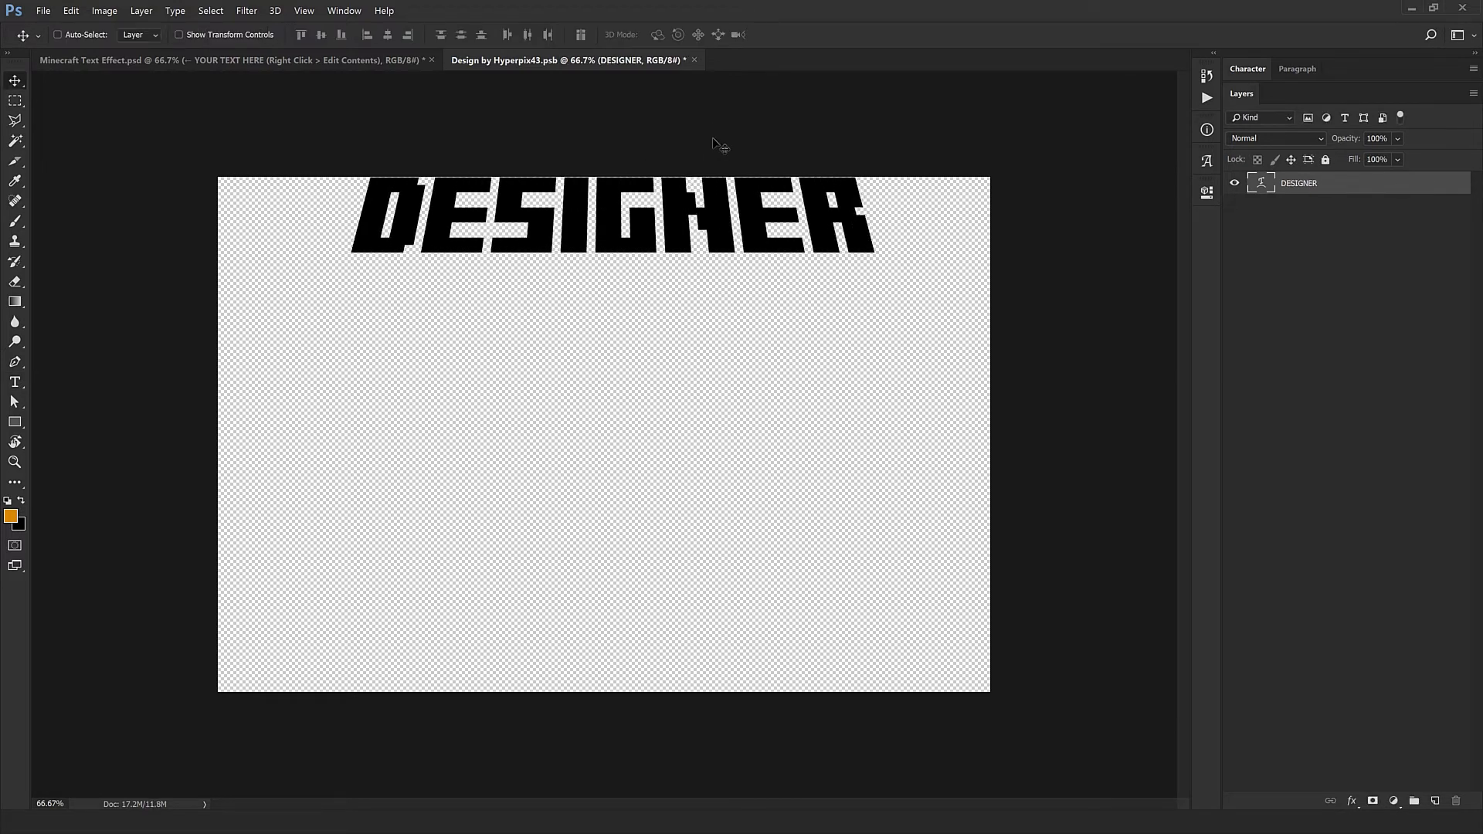
{"action": "left_click", "coordinate": [694, 60]}
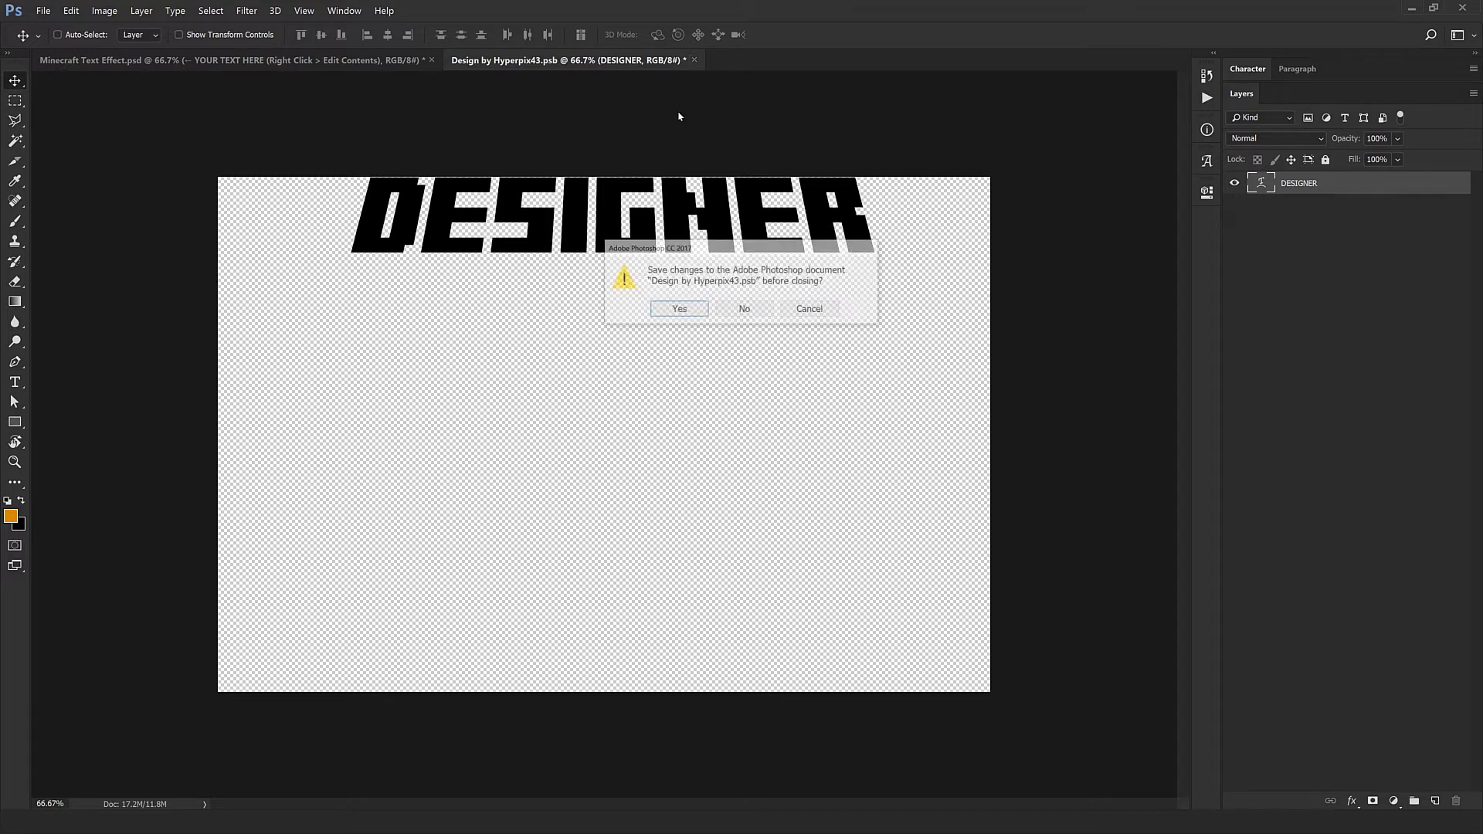
{"action": "left_click", "coordinate": [679, 310]}
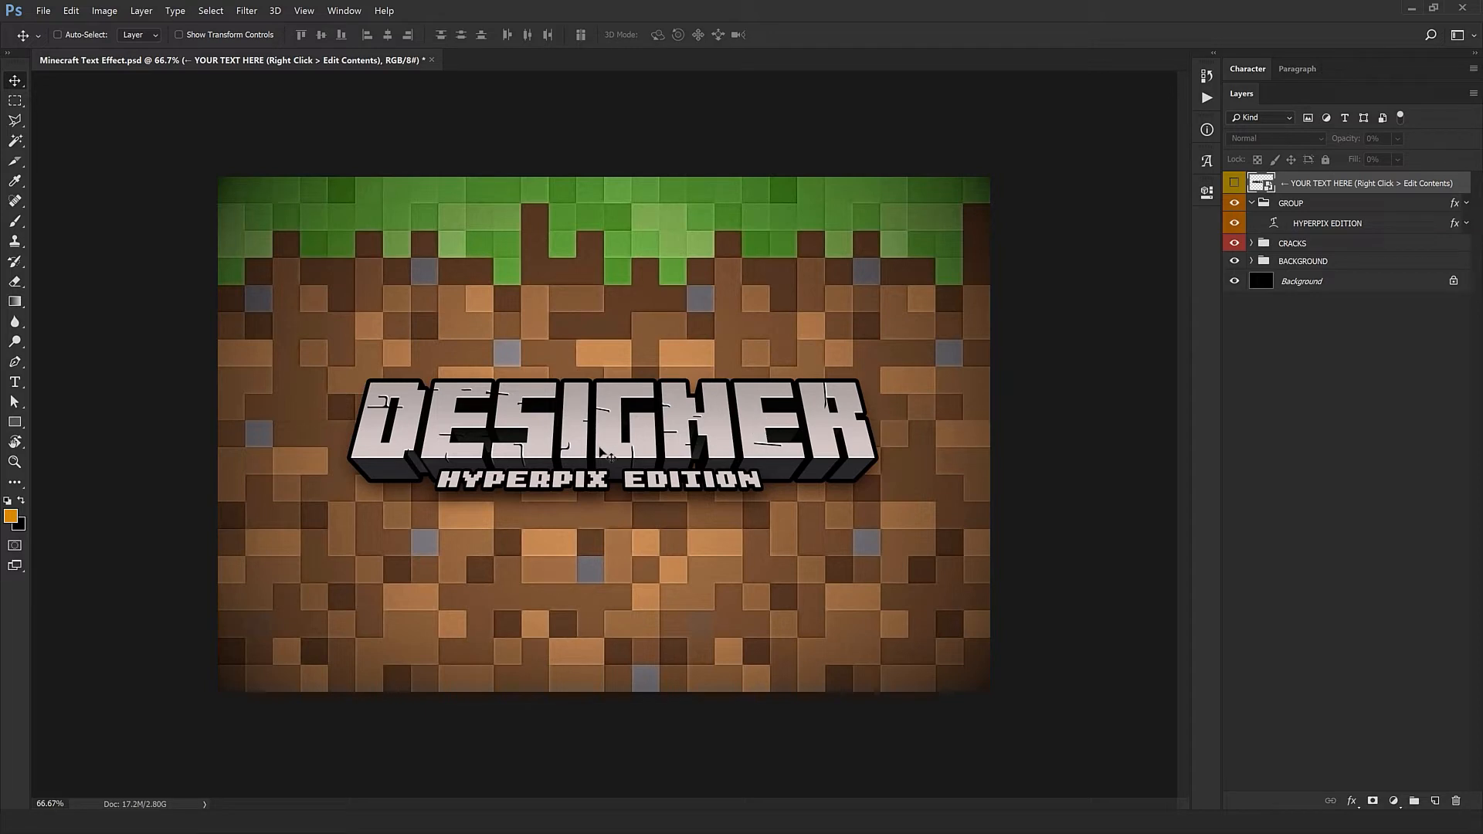
Replace the HYPERPIX EDITION subtitle text with YOUR DESIGN HERE.
{"action": "left_click", "coordinate": [1312, 225]}
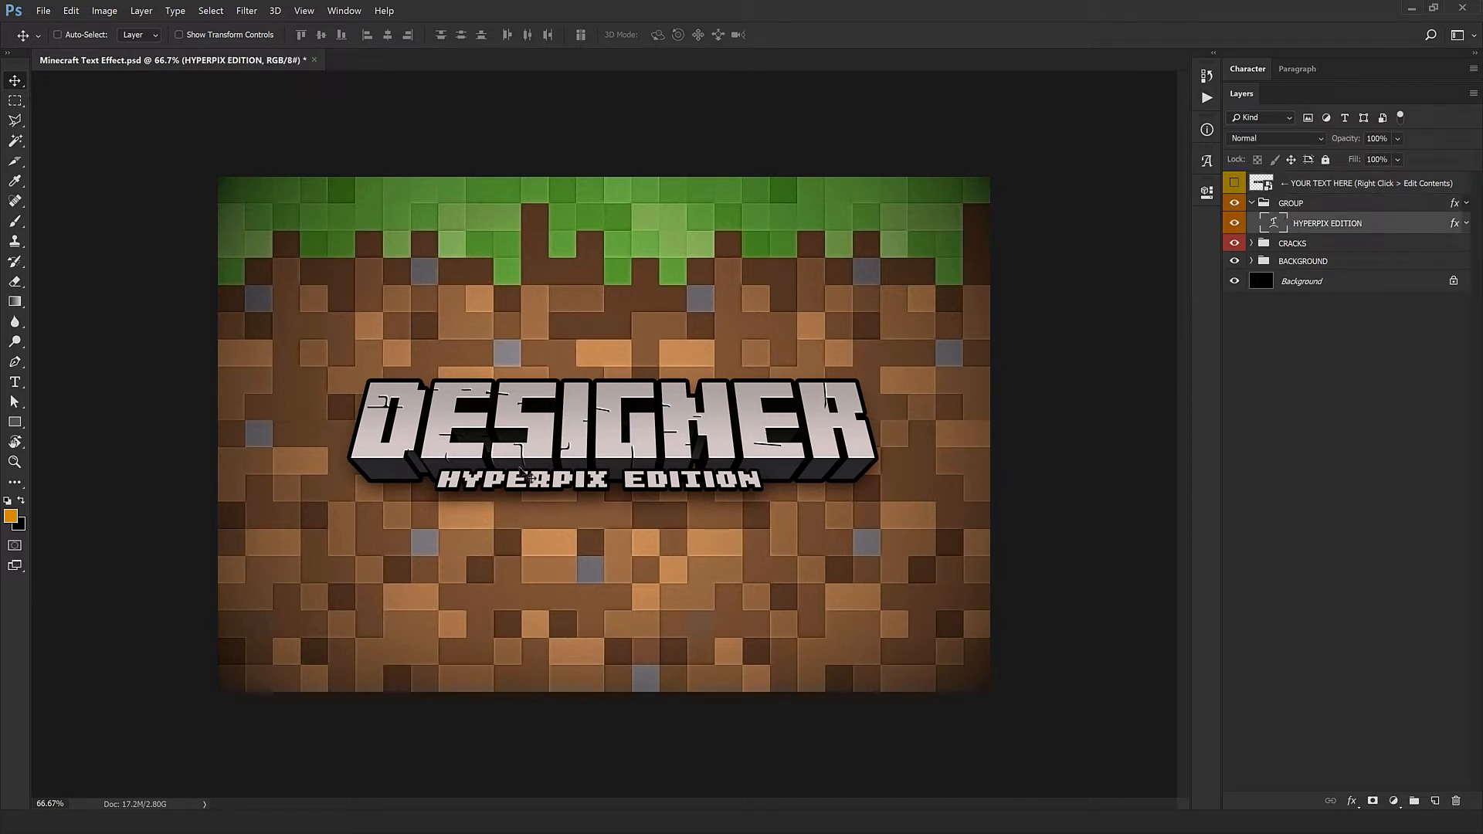
{"action": "double_click", "coordinate": [1275, 225]}
{"action": "type", "text": "YO"}
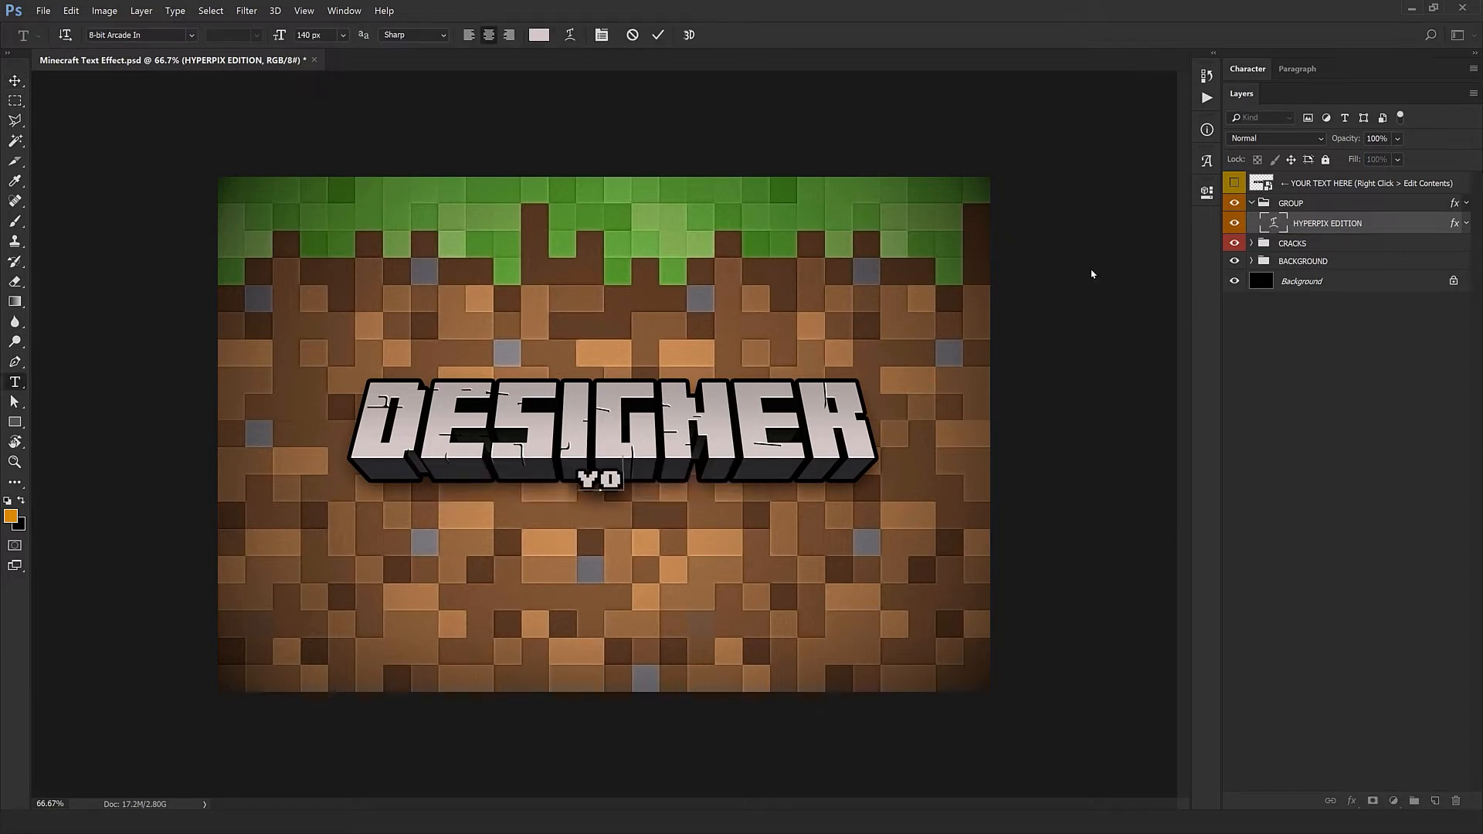
{"action": "type", "text": "UR DESIGN"}
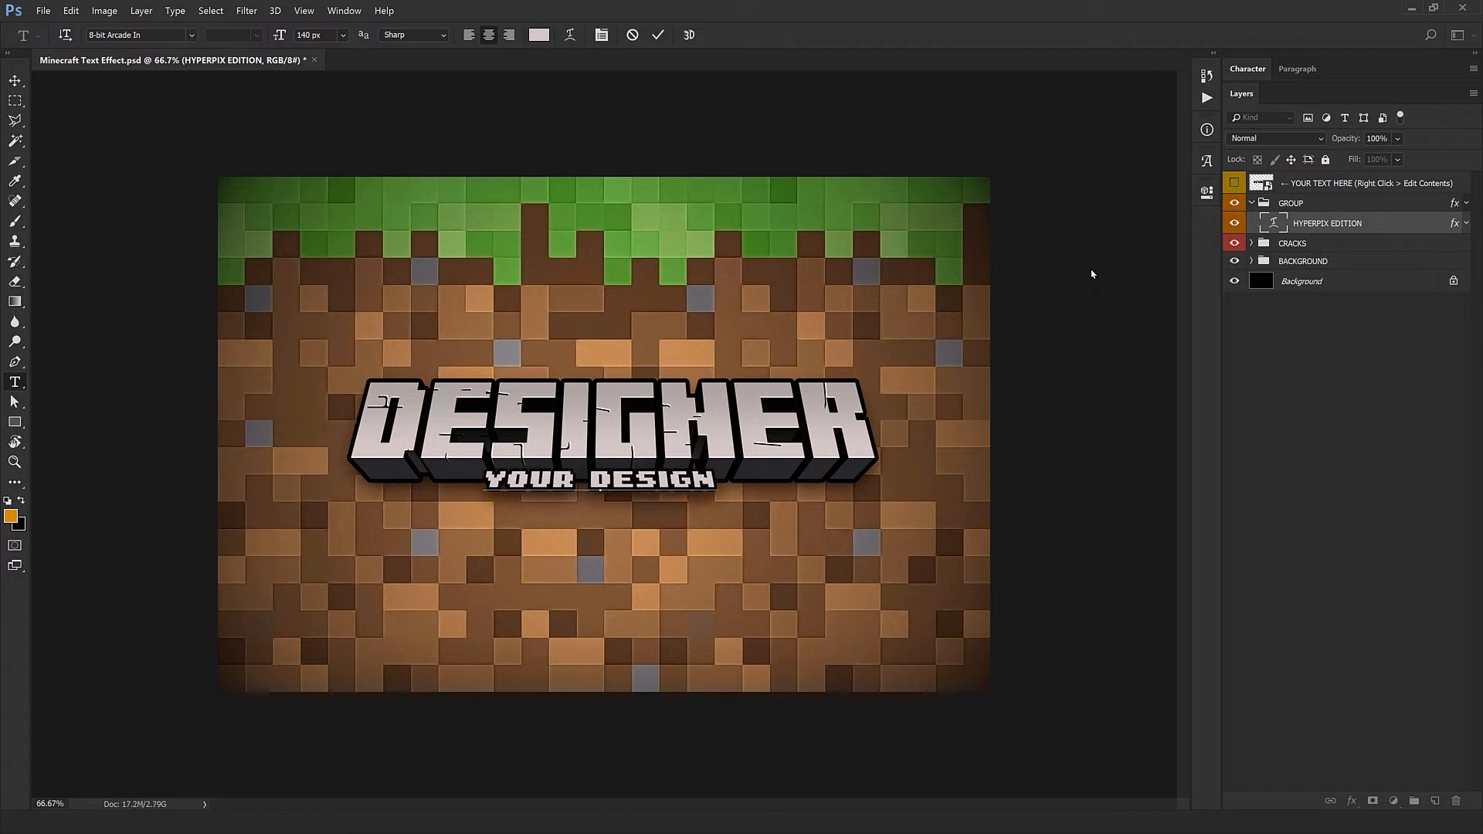
{"action": "type", "text": " HER"}
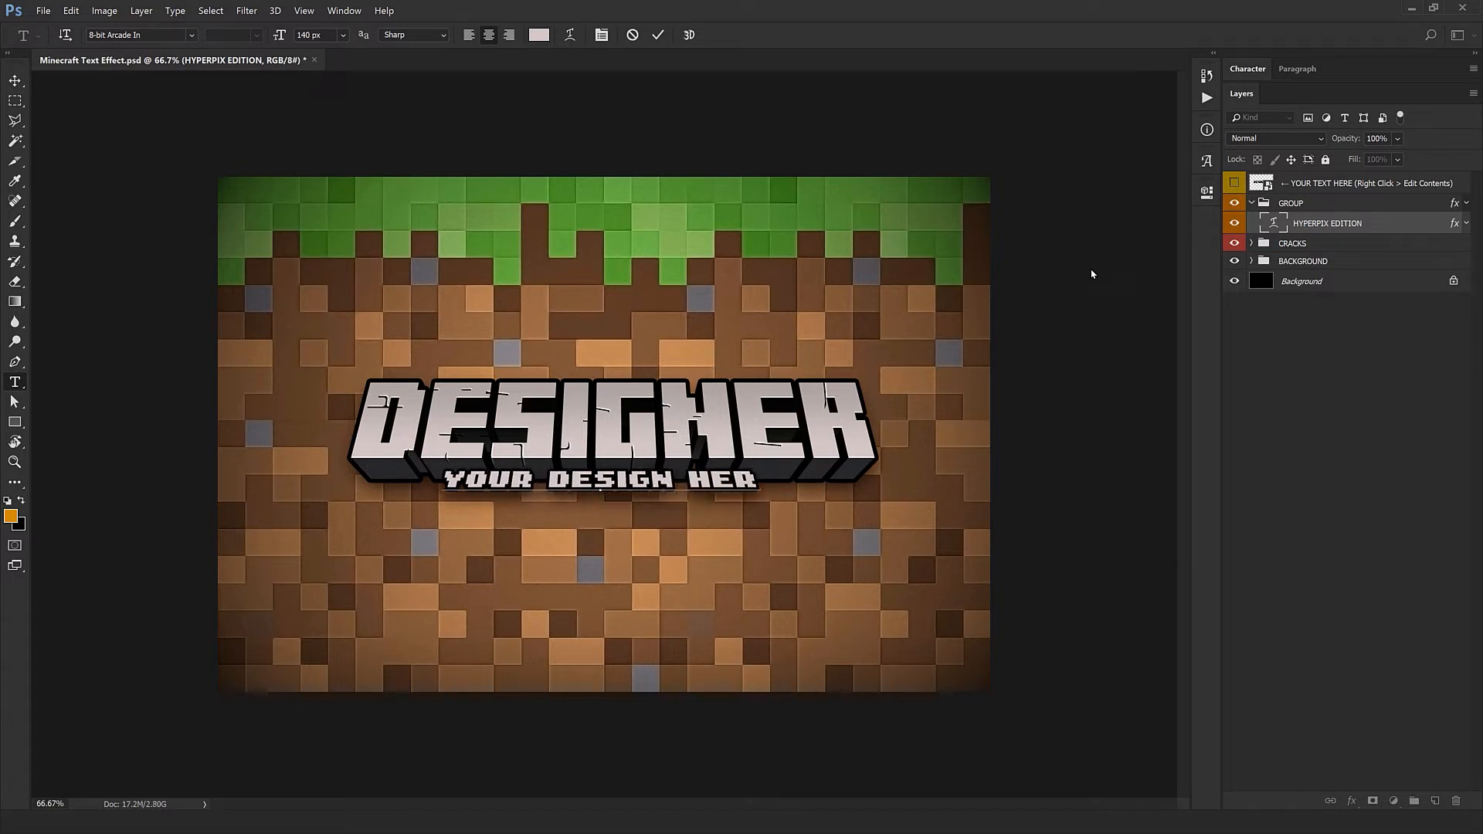
{"action": "type", "text": "E"}
{"action": "key", "text": "ctrl+Return"}
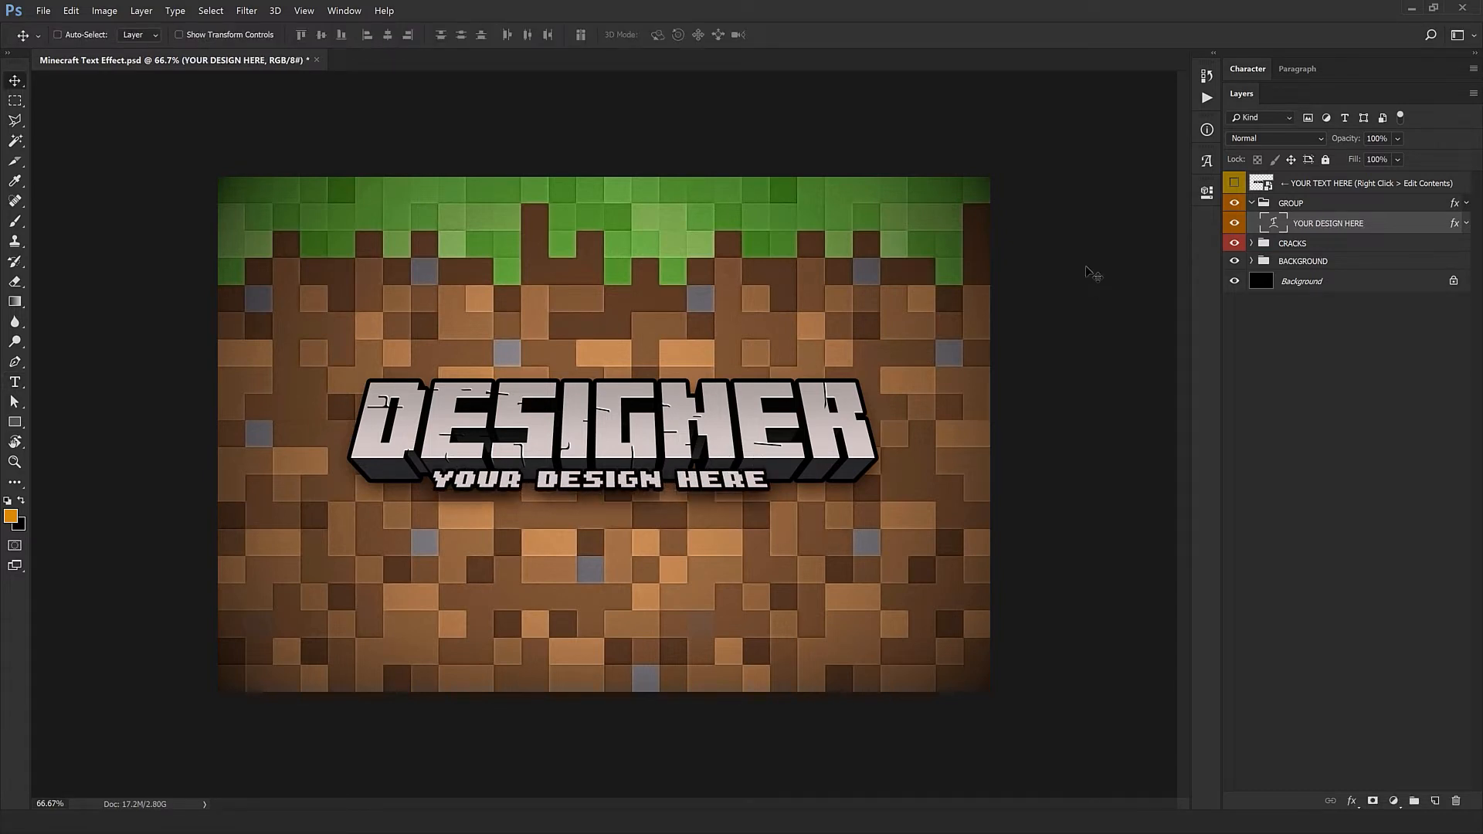
Expand the CRACKS group and its EFFECTS (Do NOT change) subgroup, and hide the EXTRUSION group.
{"action": "left_click", "coordinate": [1254, 244]}
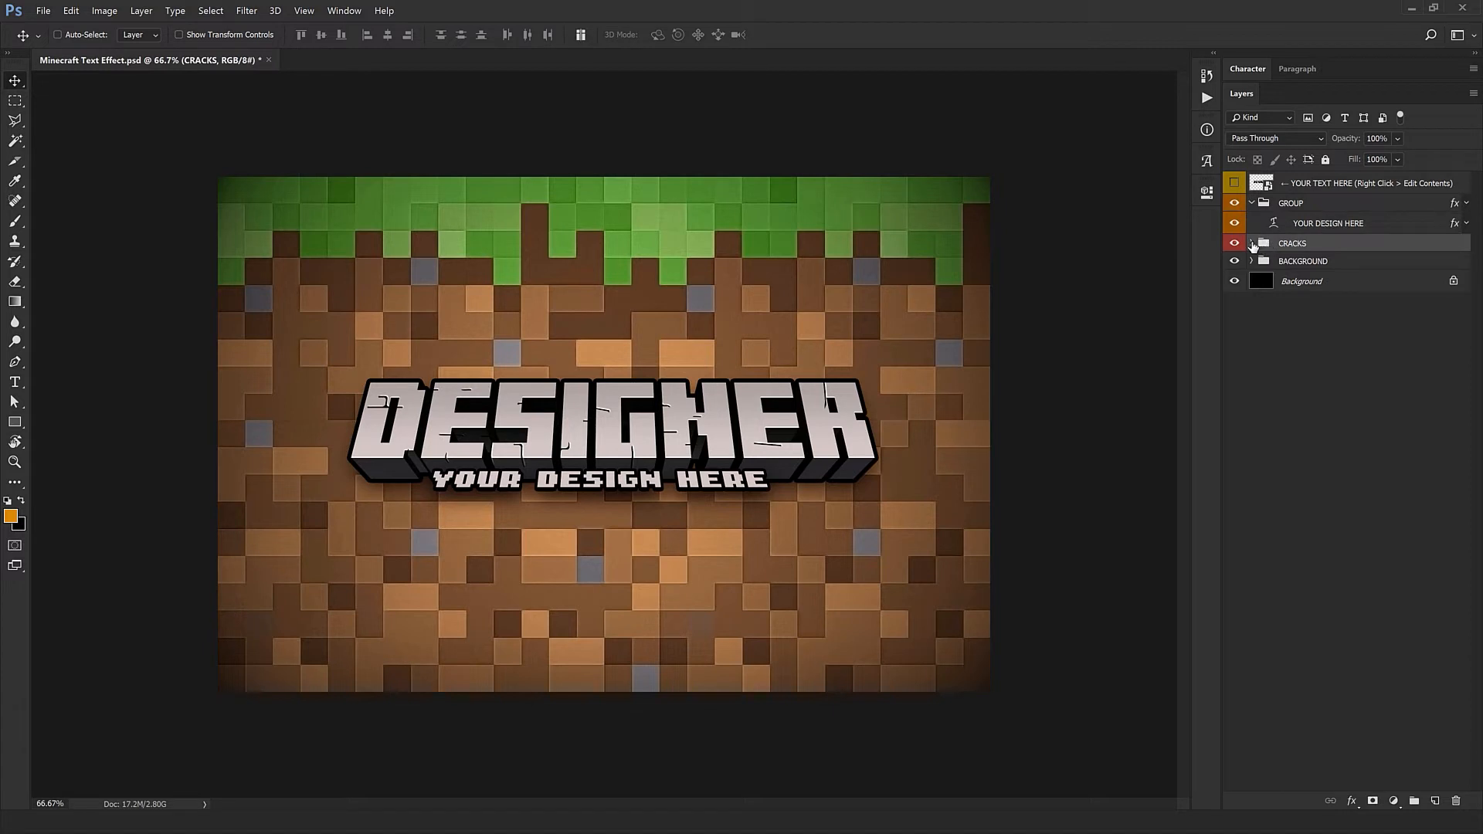
{"action": "left_click", "coordinate": [1251, 244]}
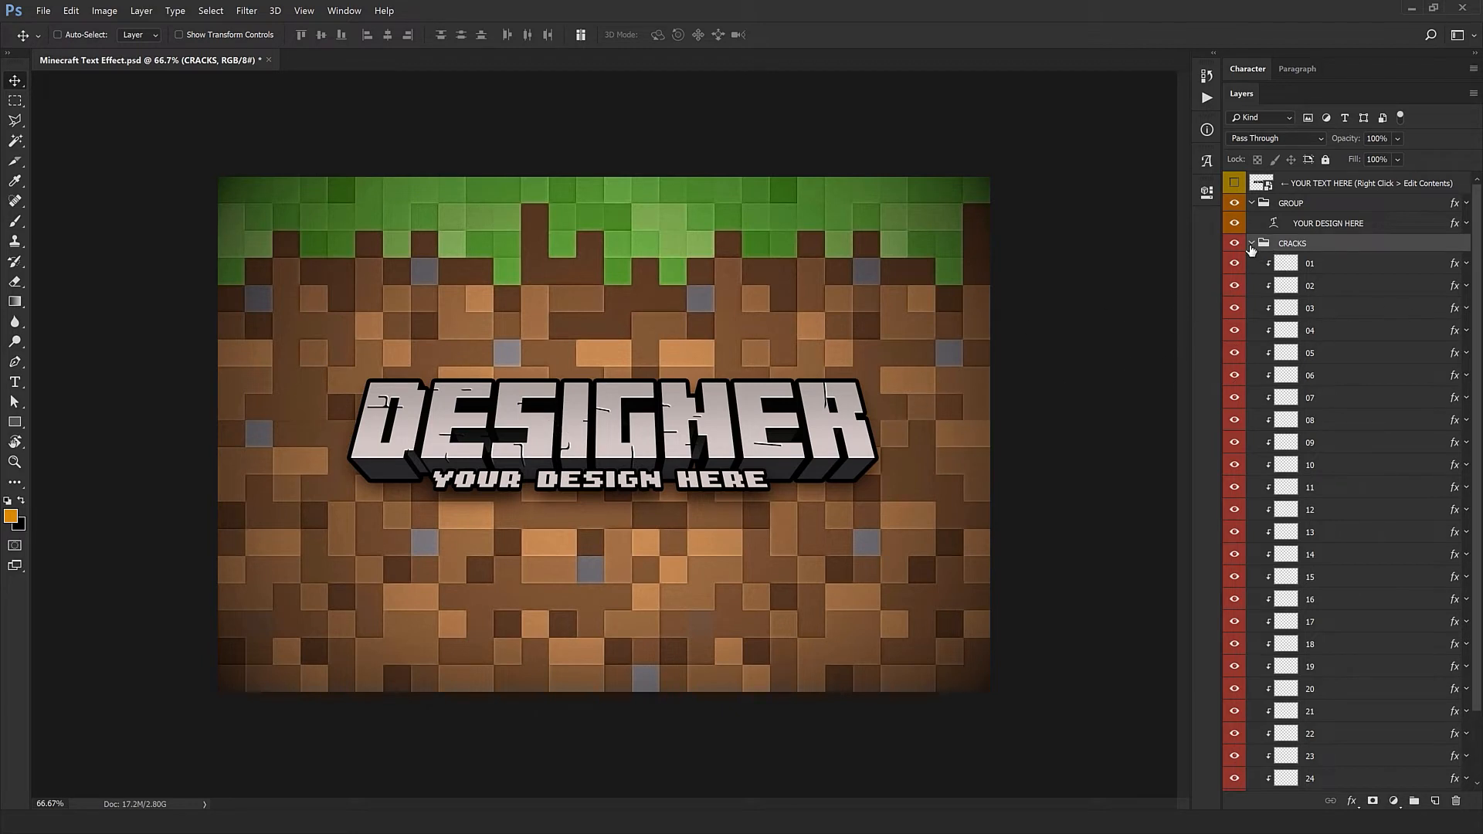
{"action": "scroll", "coordinate": [1282, 271], "scroll_direction": "down", "scroll_amount": 3}
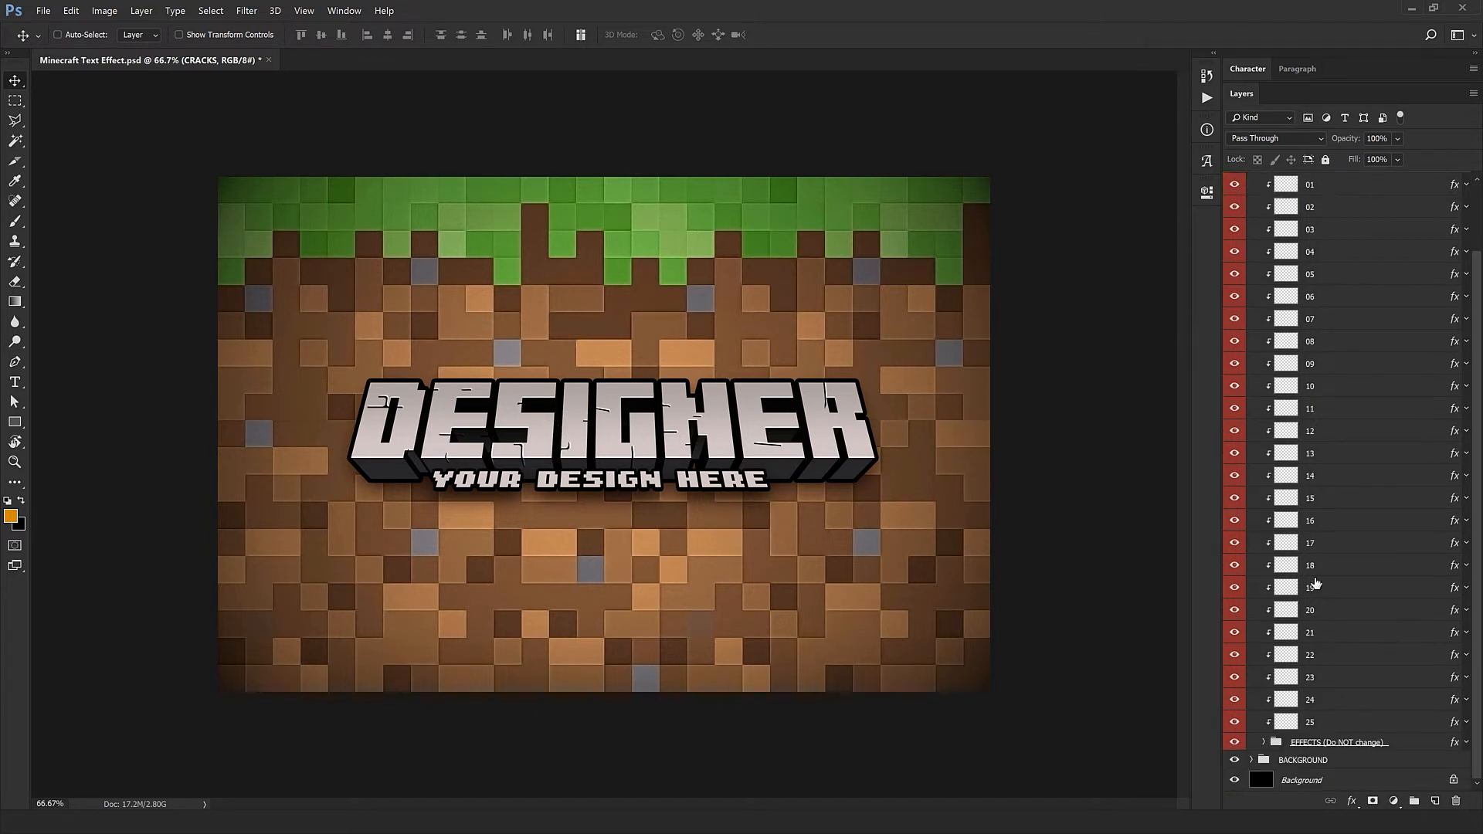
{"action": "left_click", "coordinate": [1263, 744]}
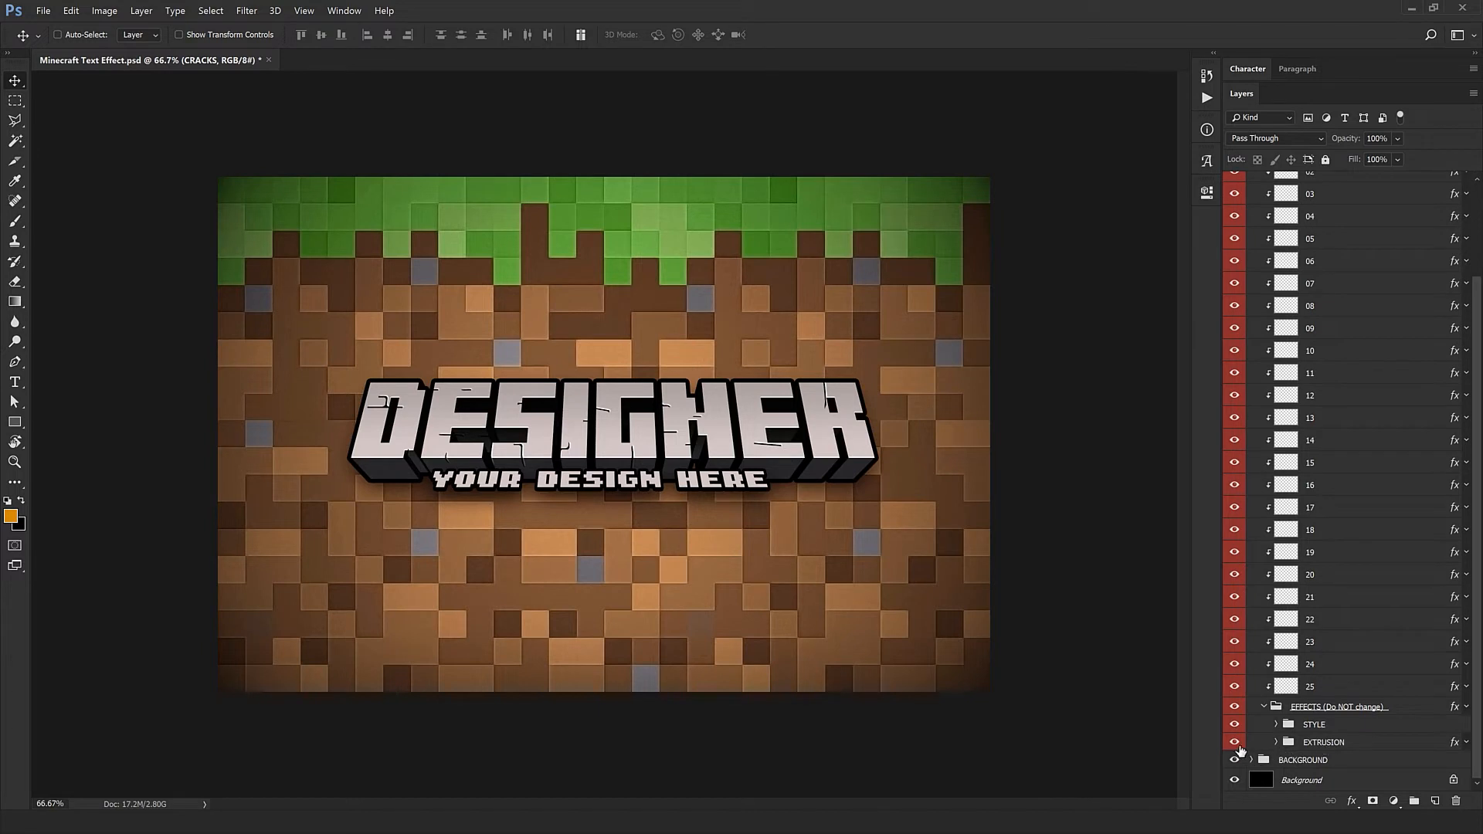
{"action": "scroll", "coordinate": [1335, 304], "scroll_direction": "up", "scroll_amount": 3}
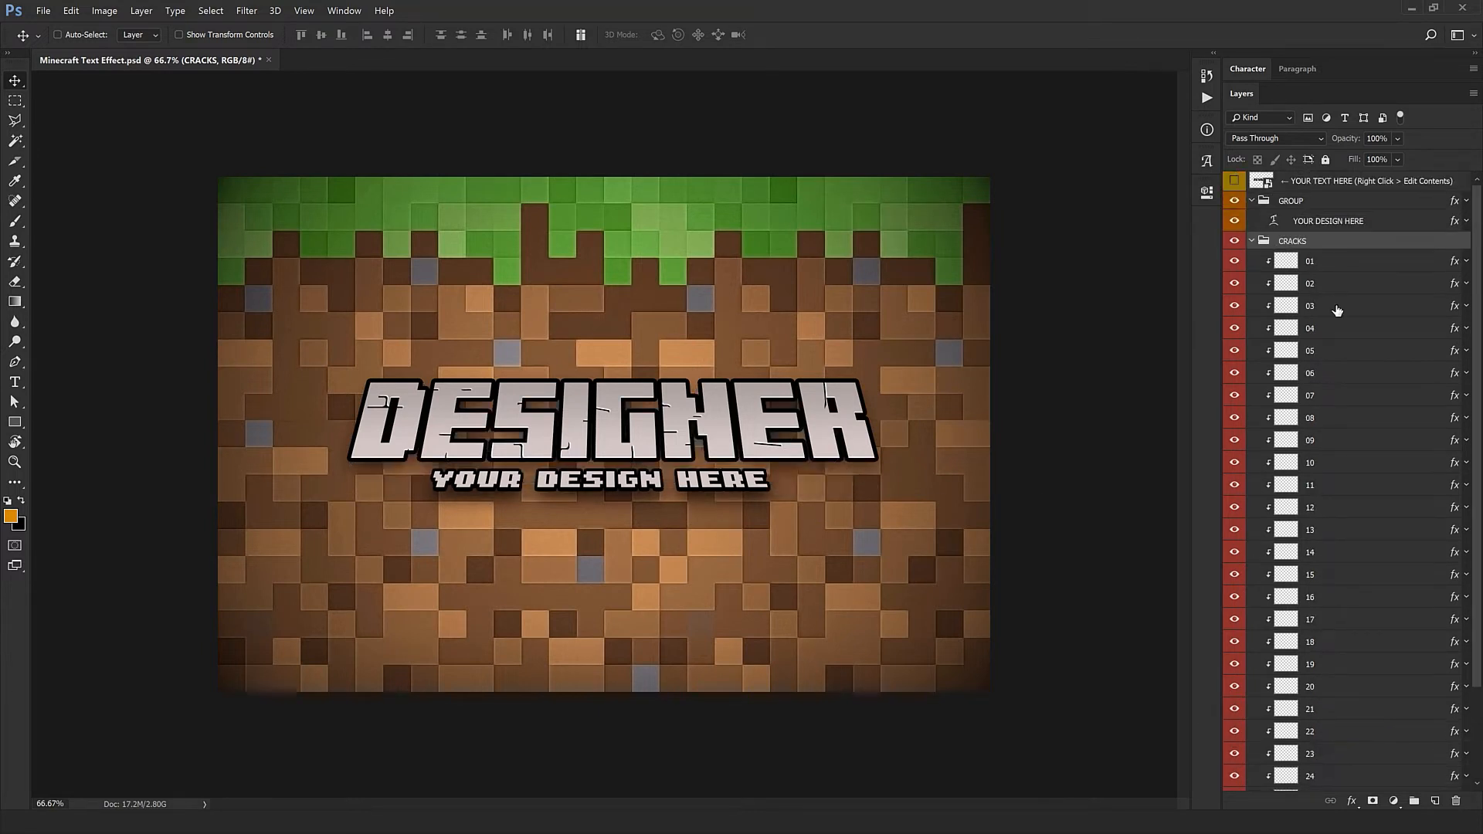
Reposition the crack layers 01 and 02 on the DESIGNER lettering.
{"action": "left_click", "coordinate": [1337, 264]}
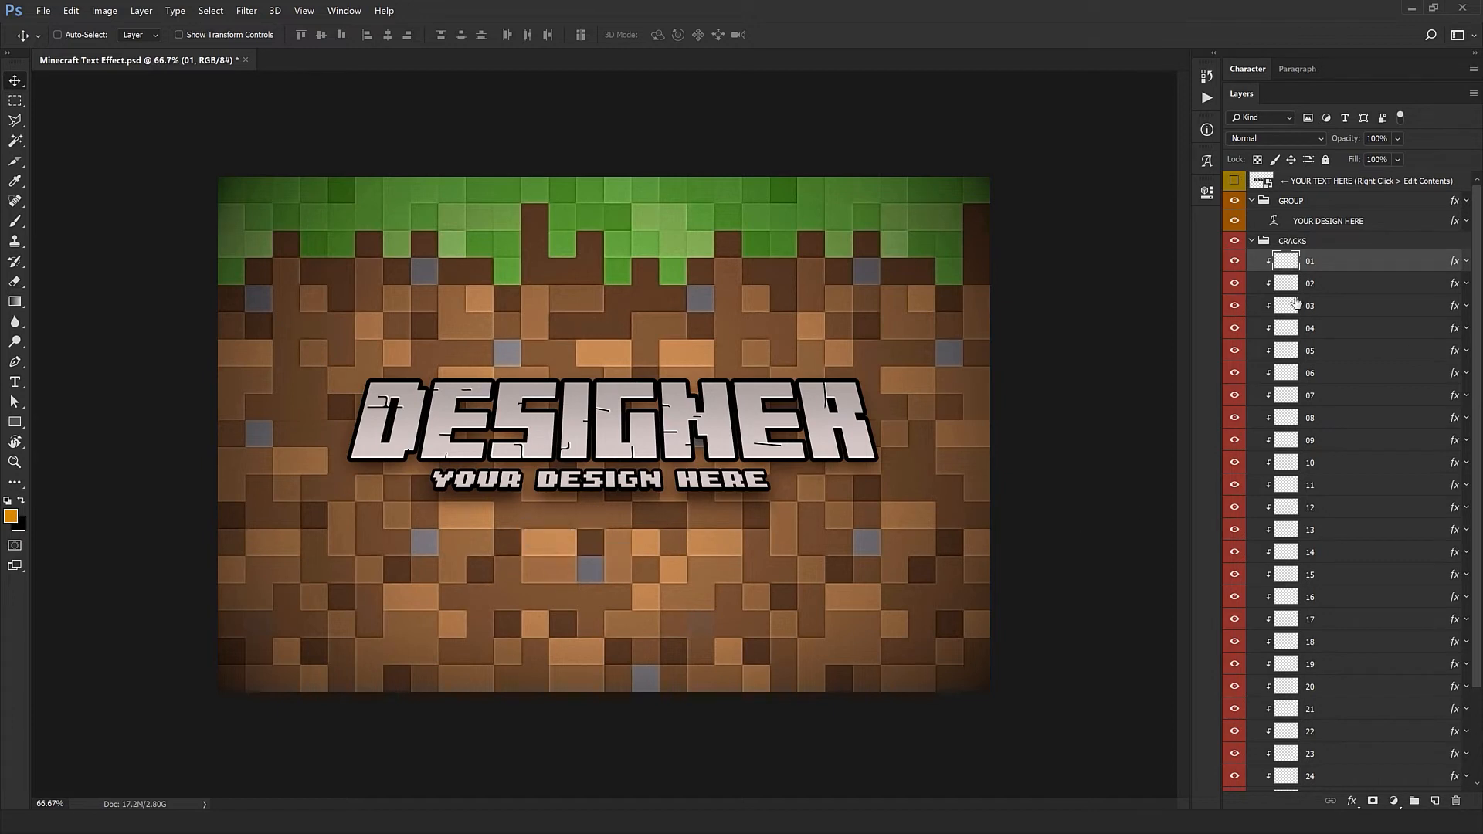
{"action": "key", "text": "ctrl+t"}
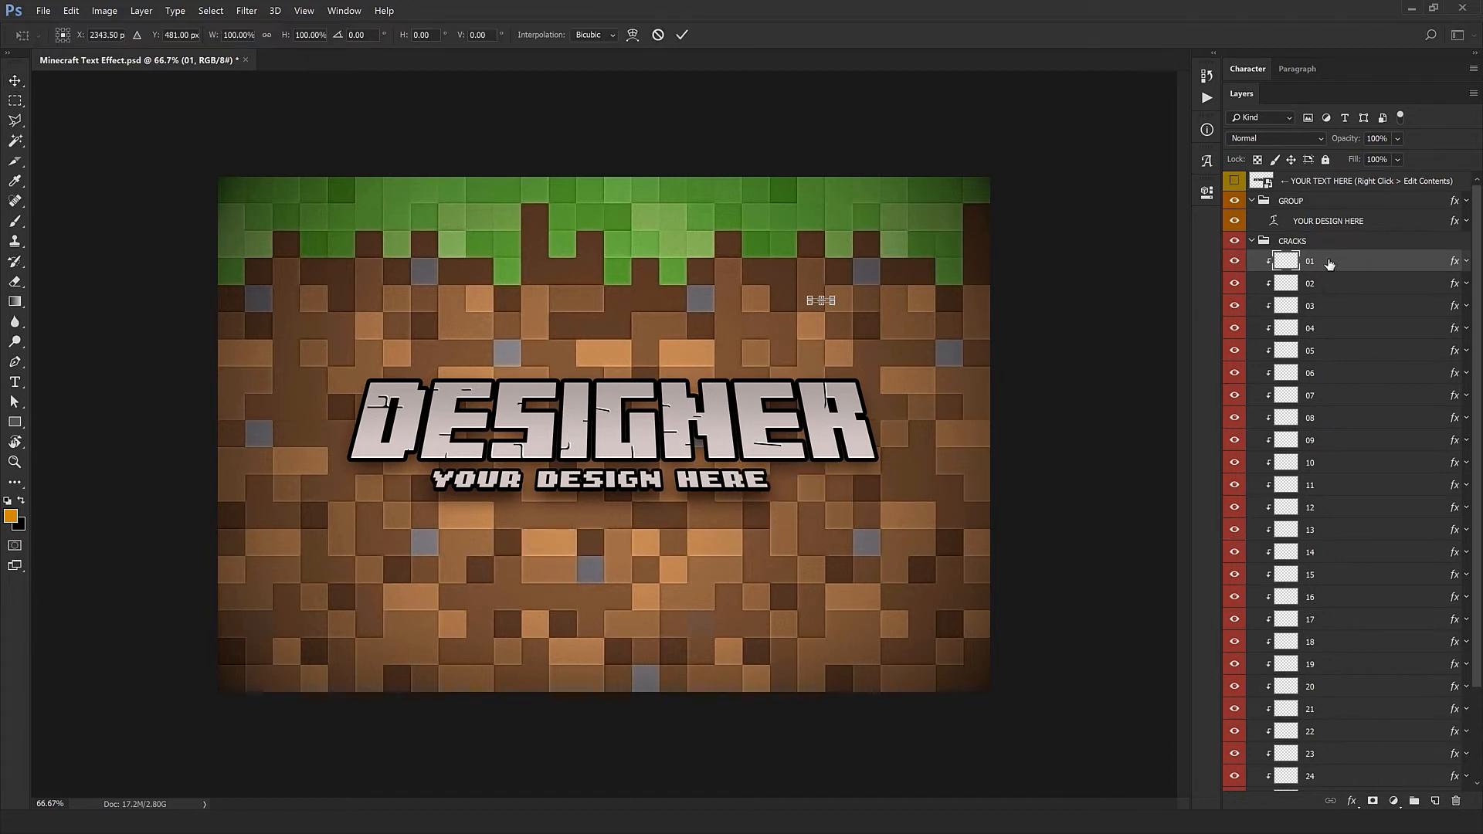
{"action": "key", "text": "Return"}
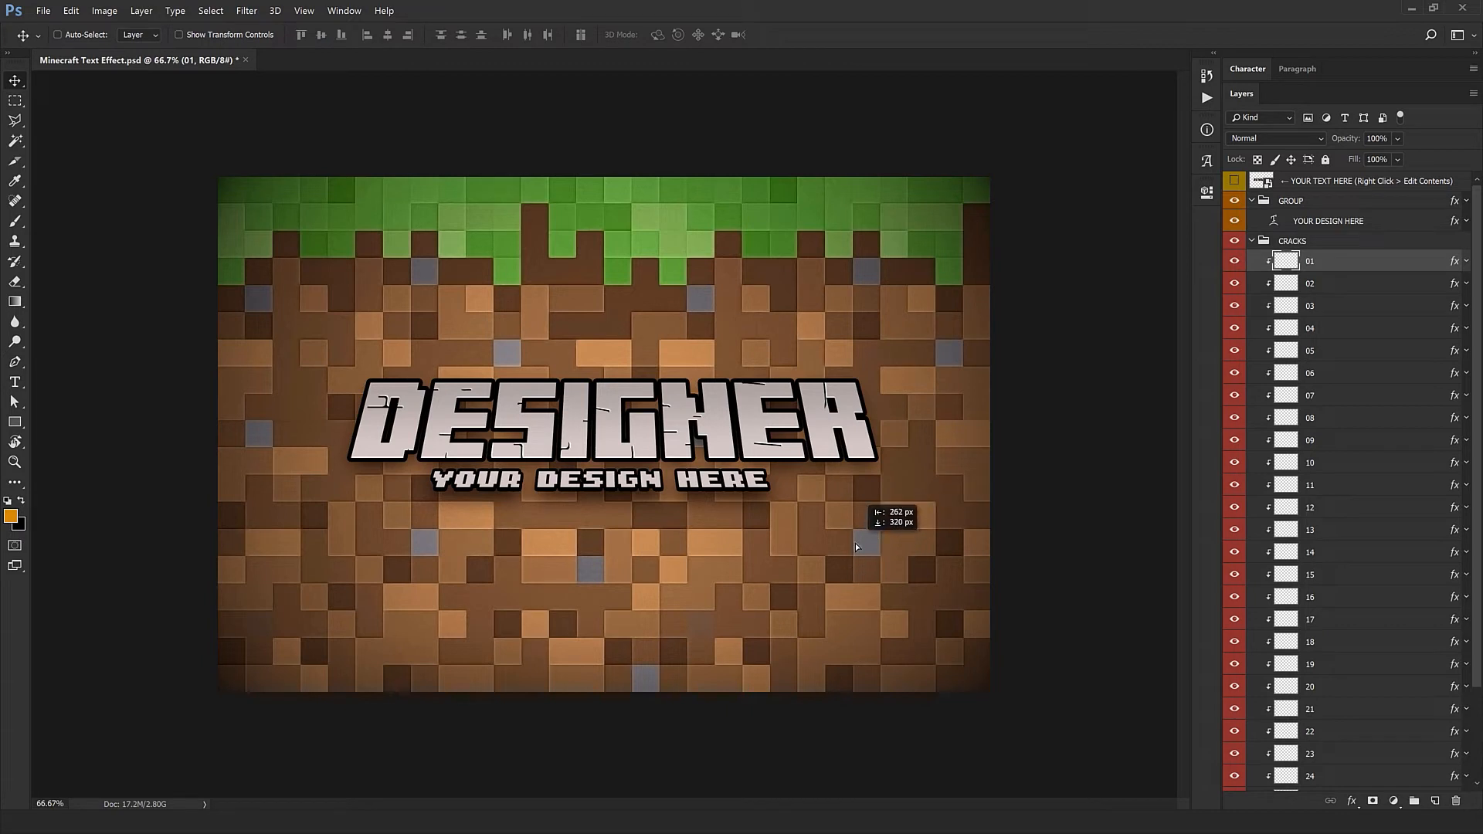
{"action": "left_click_drag", "start_coordinate": [855, 544], "coordinate": [541, 595]}
{"action": "left_click", "coordinate": [1319, 284]}
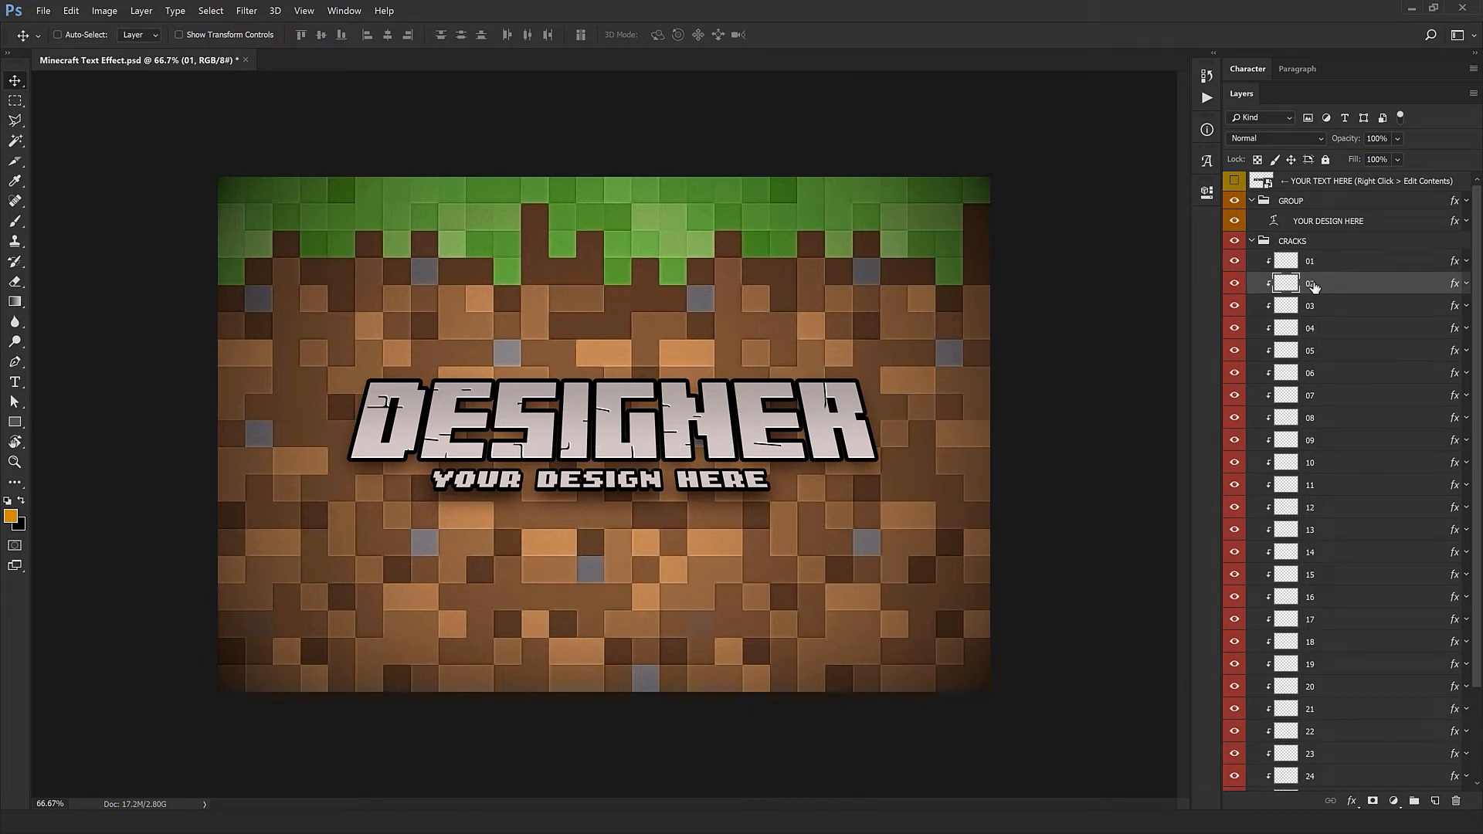
{"action": "left_click_drag", "start_coordinate": [575, 538], "coordinate": [664, 533]}
Reposition the crack layers 03, 04 and 05 on the DESIGNER lettering.
{"action": "left_click", "coordinate": [1321, 306]}
{"action": "key", "text": "ctrl+t"}
{"action": "key", "text": "Escape"}
{"action": "left_click_drag", "start_coordinate": [946, 559], "coordinate": [776, 537]}
{"action": "left_click", "coordinate": [1353, 328]}
{"action": "left_click_drag", "start_coordinate": [683, 511], "coordinate": [715, 525]}
{"action": "left_click", "coordinate": [1322, 352]}
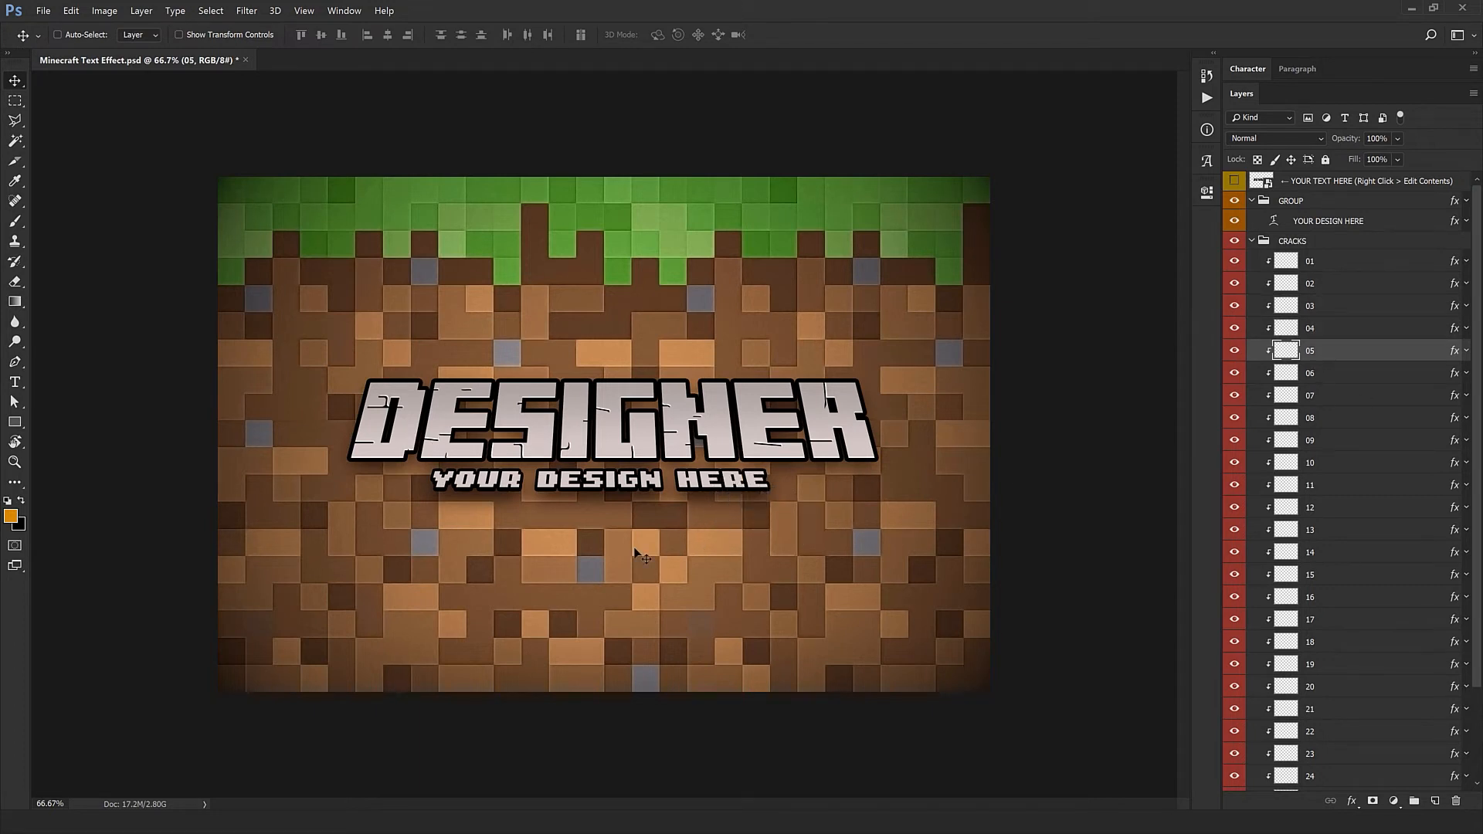
{"action": "left_click_drag", "start_coordinate": [641, 557], "coordinate": [650, 576]}
Duplicate crack layer 09 from the second E of DESIGNER, transform the copy and reposition it on the lettering.
{"action": "right_click", "coordinate": [774, 448]}
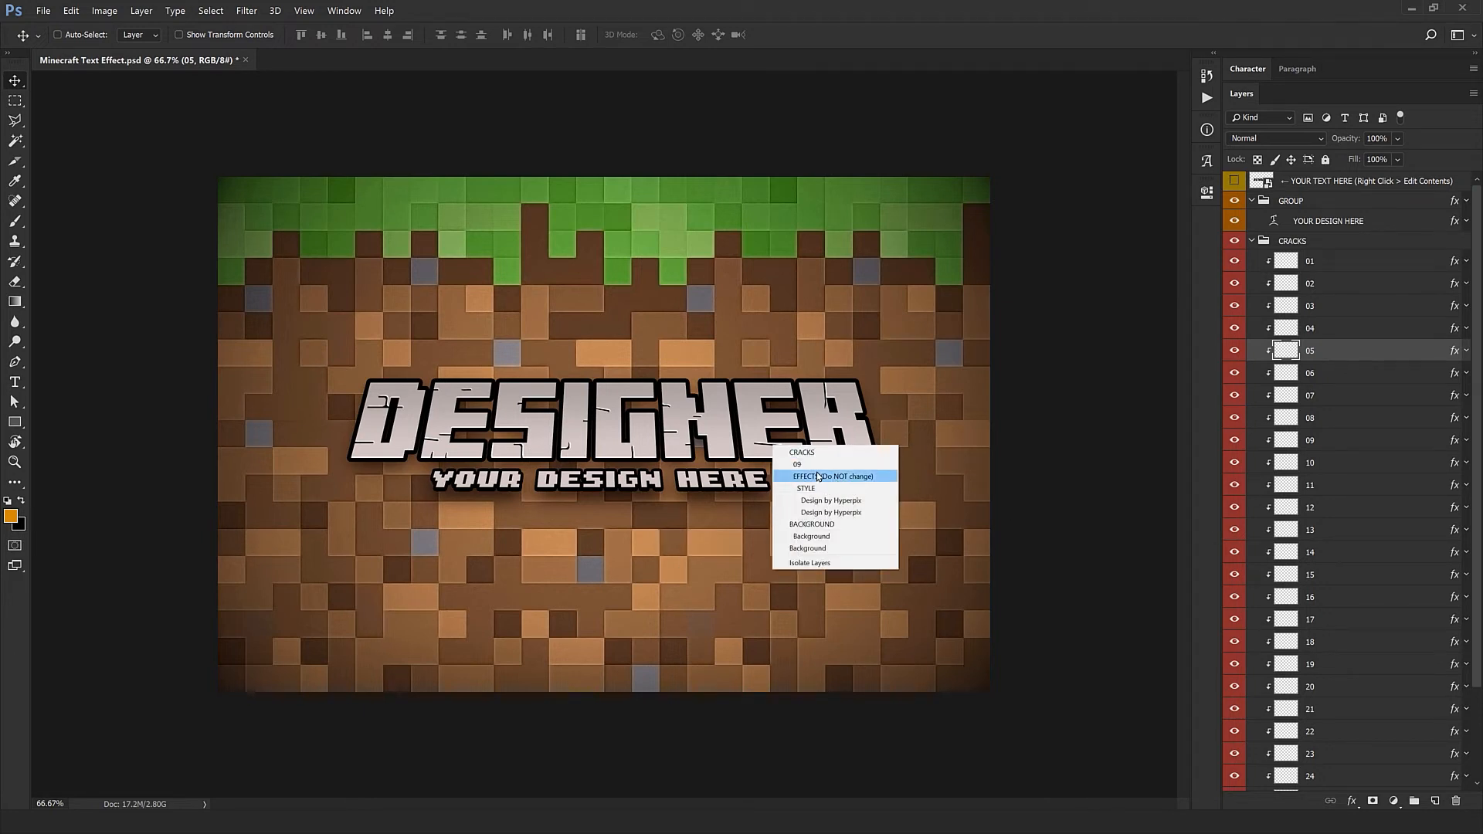
{"action": "left_click", "coordinate": [797, 464]}
{"action": "left_click_drag", "start_coordinate": [797, 464], "coordinate": [776, 401]}
{"action": "key", "text": "ctrl+t"}
{"action": "left_click_drag", "start_coordinate": [876, 369], "coordinate": [787, 474]}
{"action": "key", "text": "Return"}
{"action": "left_click_drag", "start_coordinate": [873, 420], "coordinate": [855, 498]}
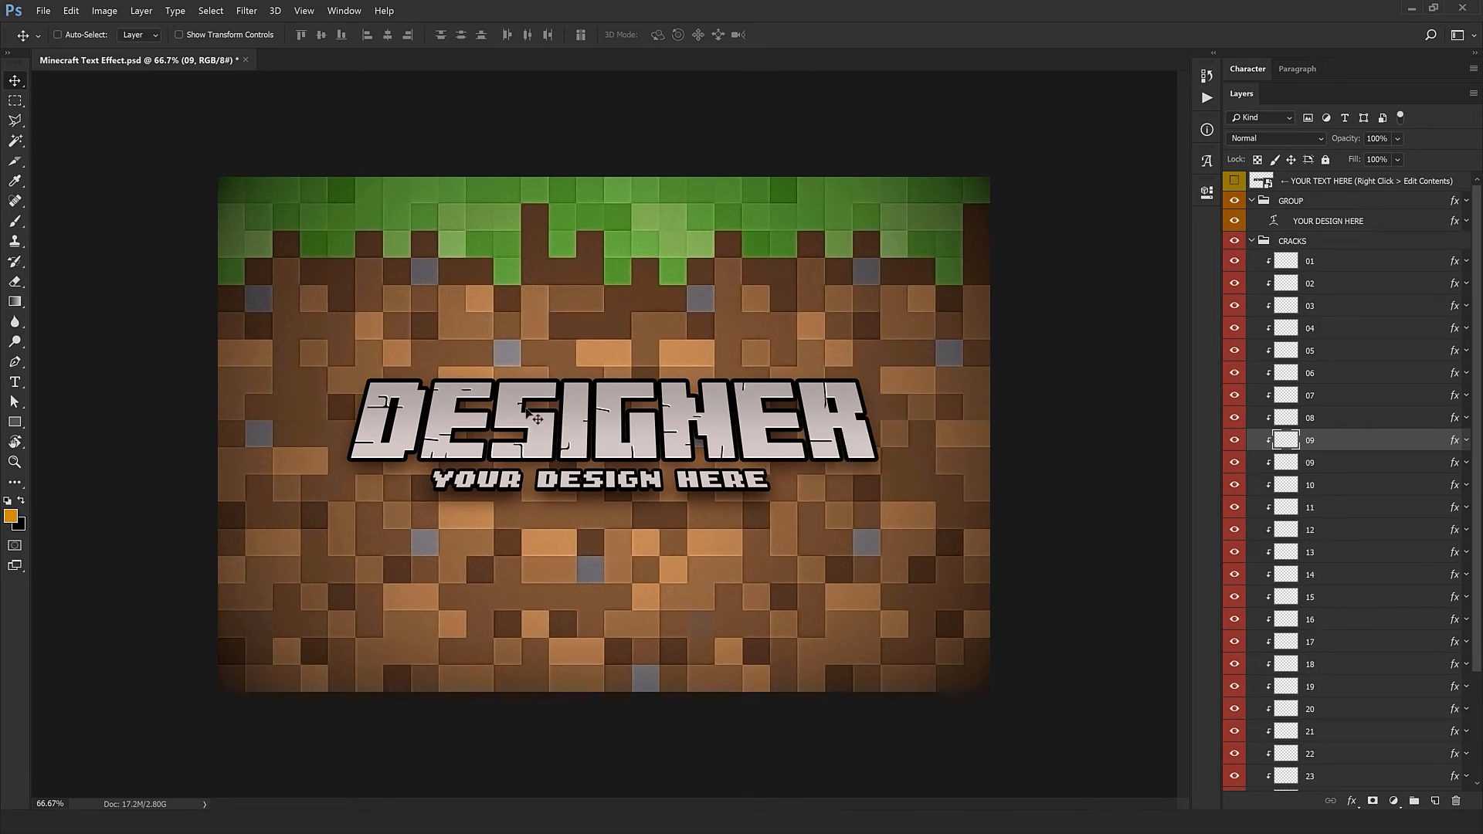
Reposition crack layer 10 on the letter D and place two duplicates of it elsewhere on the lettering.
{"action": "right_click", "coordinate": [392, 415]}
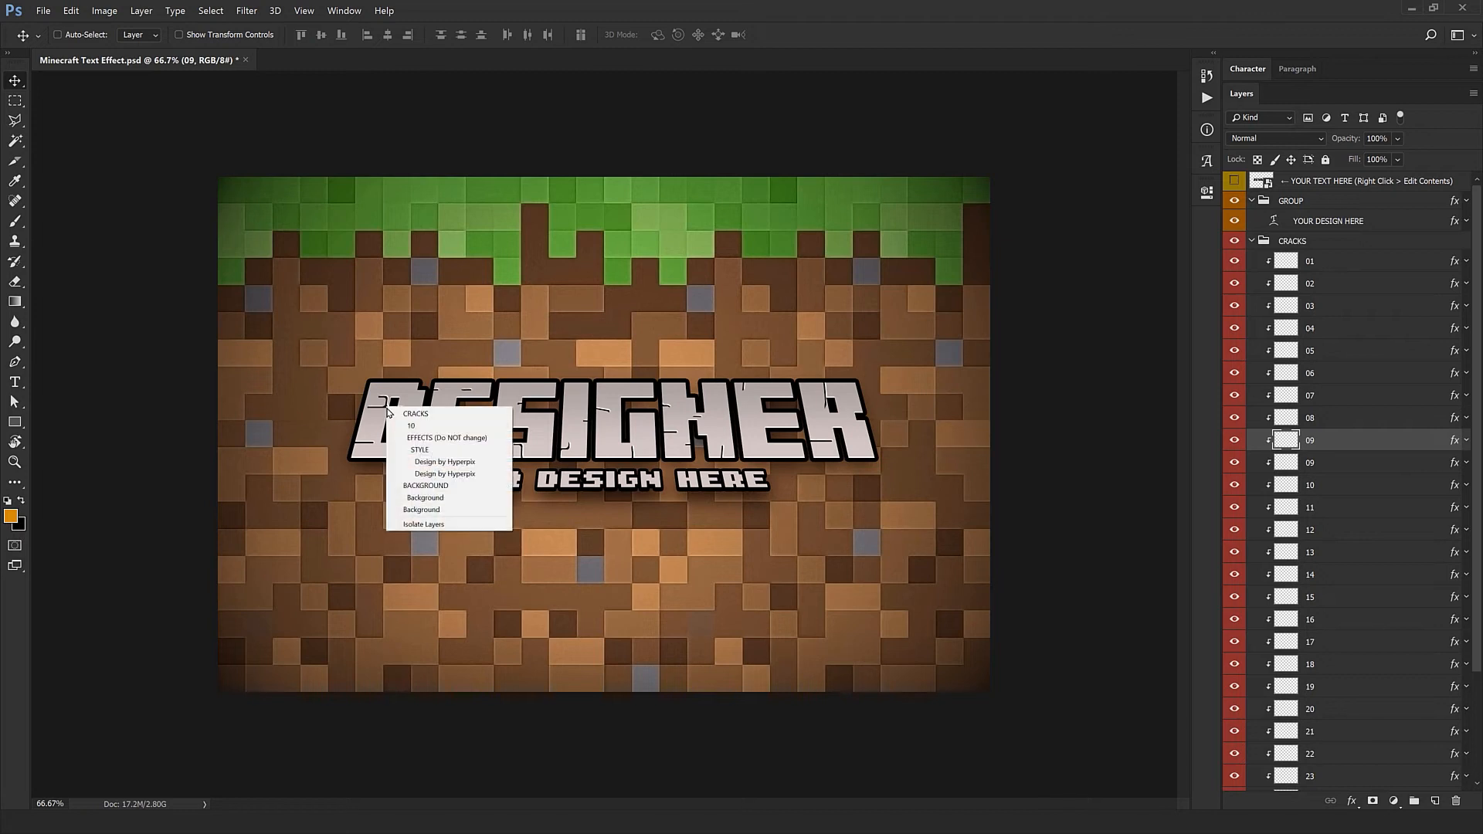
{"action": "left_click", "coordinate": [405, 428]}
{"action": "left_click_drag", "start_coordinate": [435, 450], "coordinate": [444, 459]}
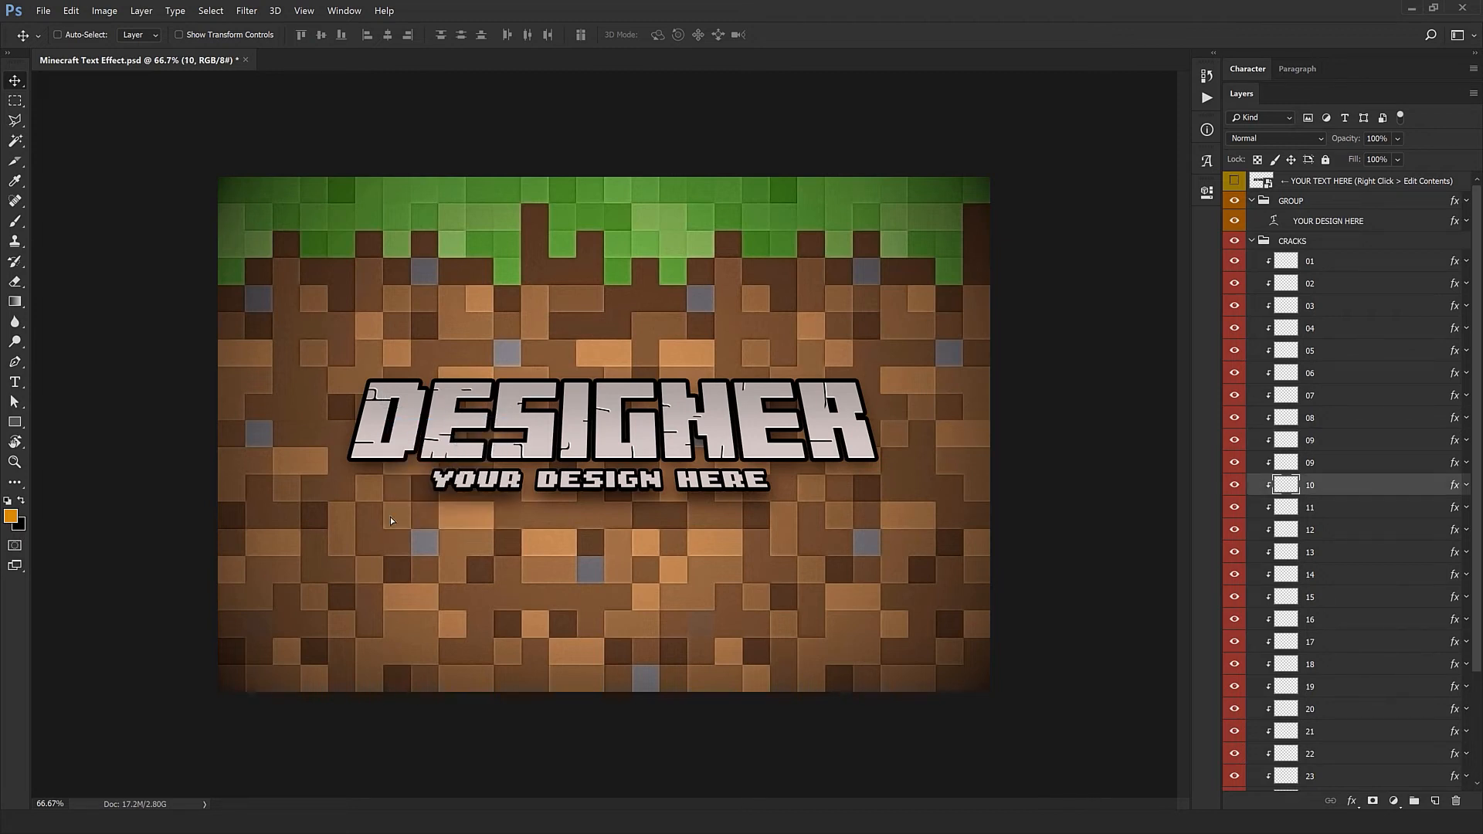
{"action": "left_click_drag", "start_coordinate": [538, 494], "coordinate": [757, 561]}
Make the EXTRUSION group inside the CRACKS group's EFFECTS subgroup visible again.
{"action": "left_click", "coordinate": [1253, 249]}
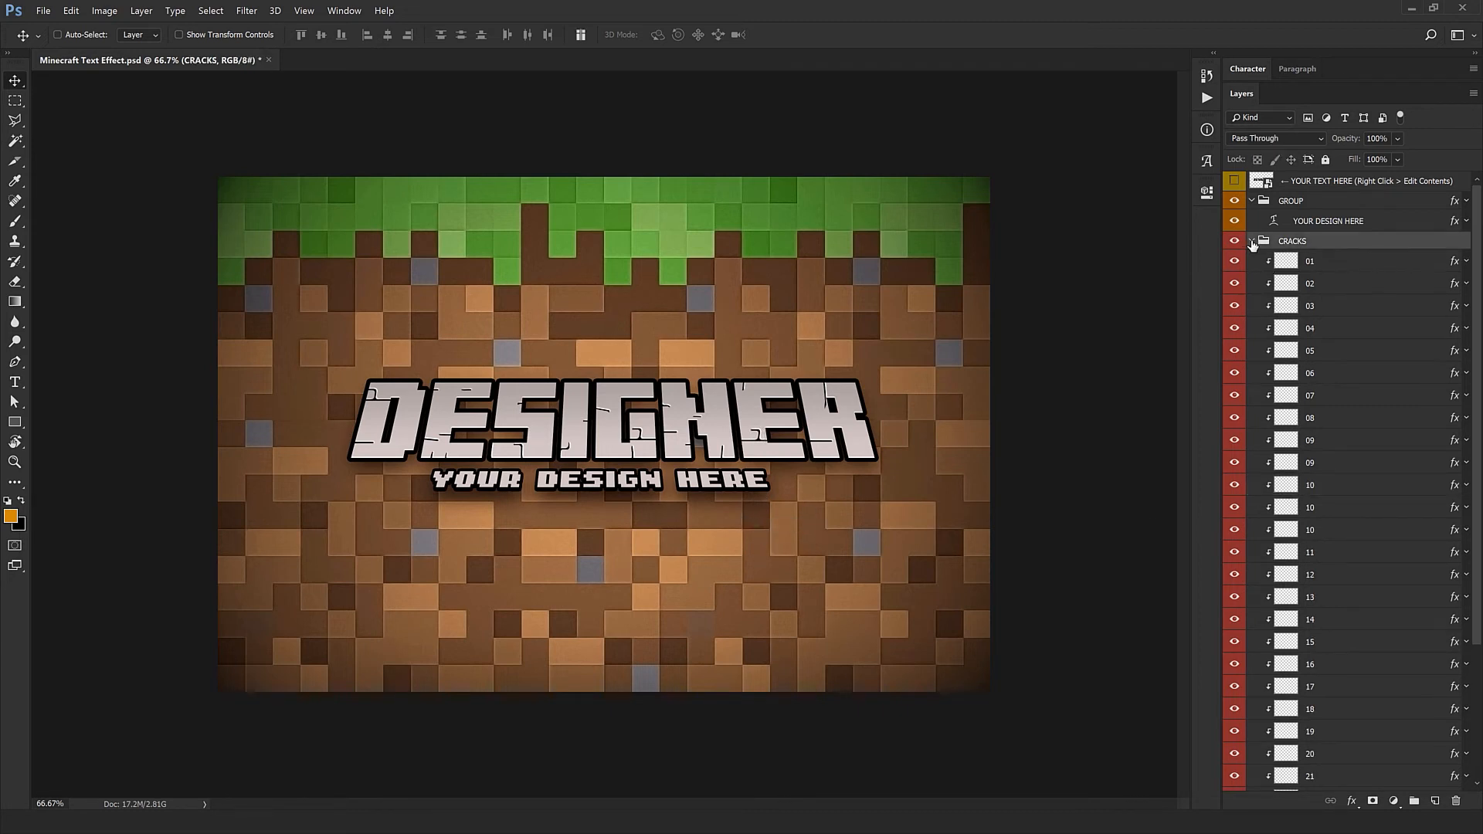
{"action": "left_click", "coordinate": [1253, 244]}
{"action": "left_click", "coordinate": [1252, 244]}
{"action": "scroll", "coordinate": [1282, 301], "scroll_direction": "down", "scroll_amount": 3}
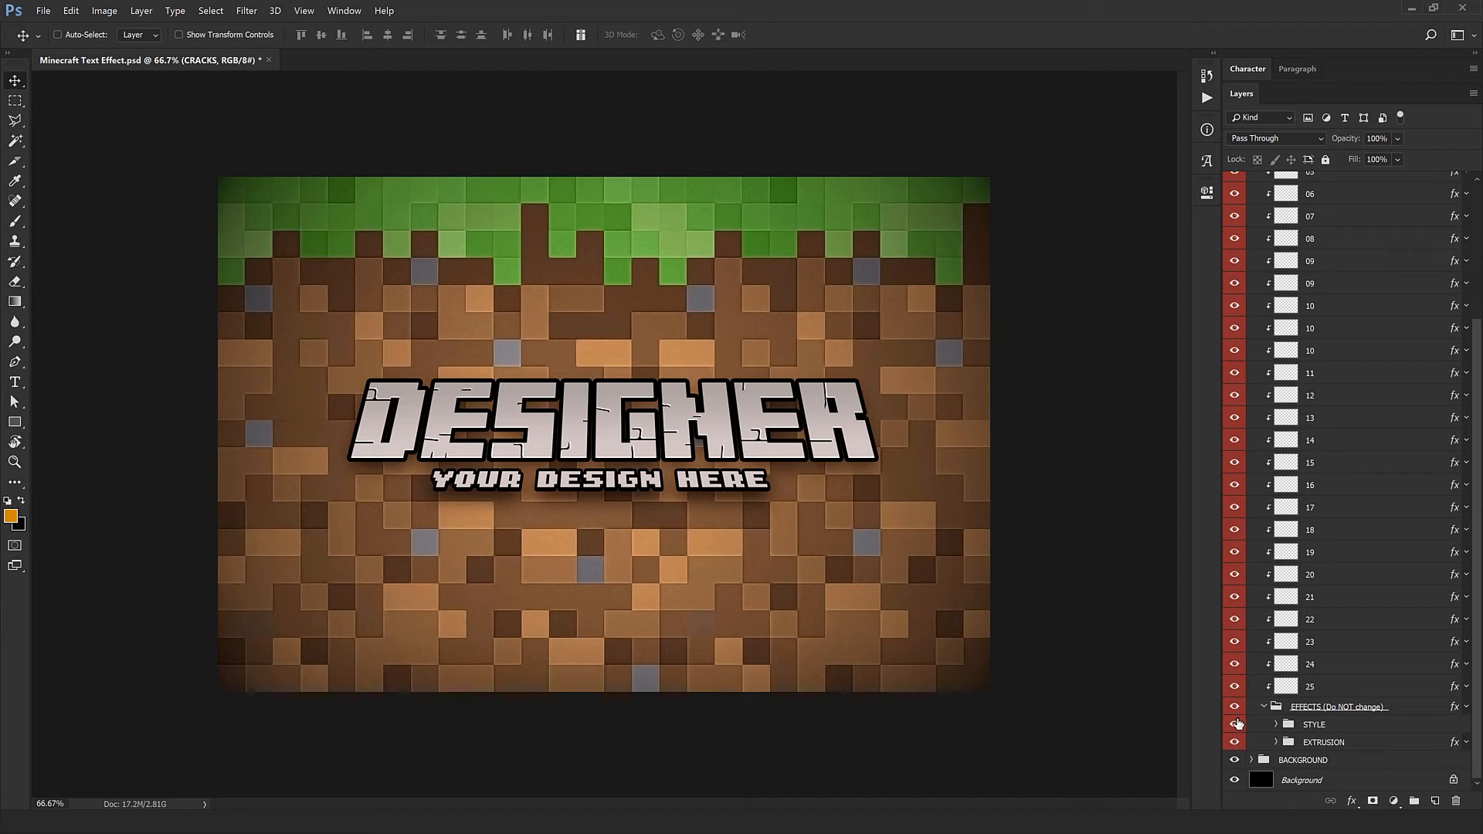
{"action": "left_click", "coordinate": [1235, 723]}
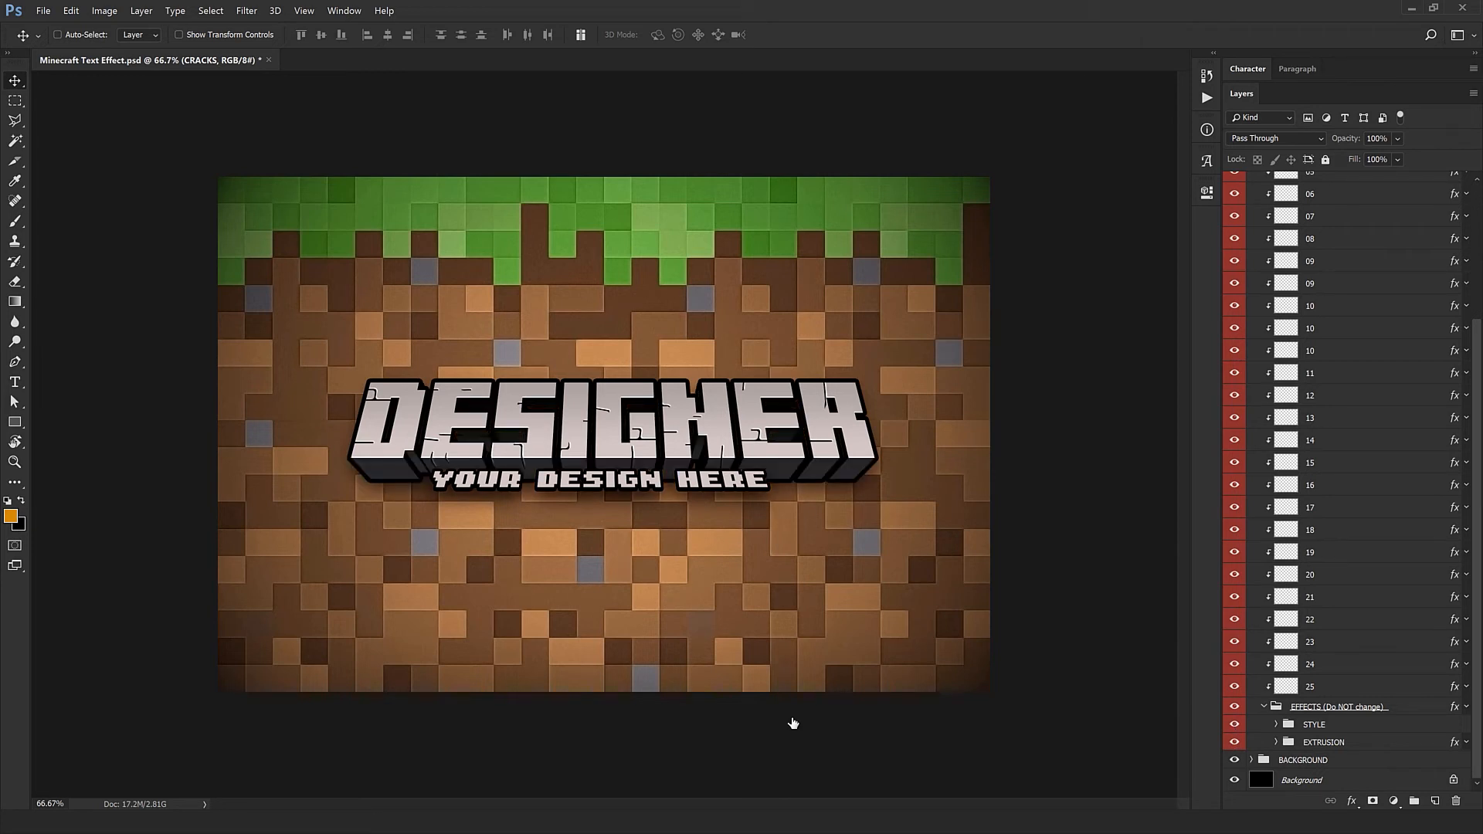